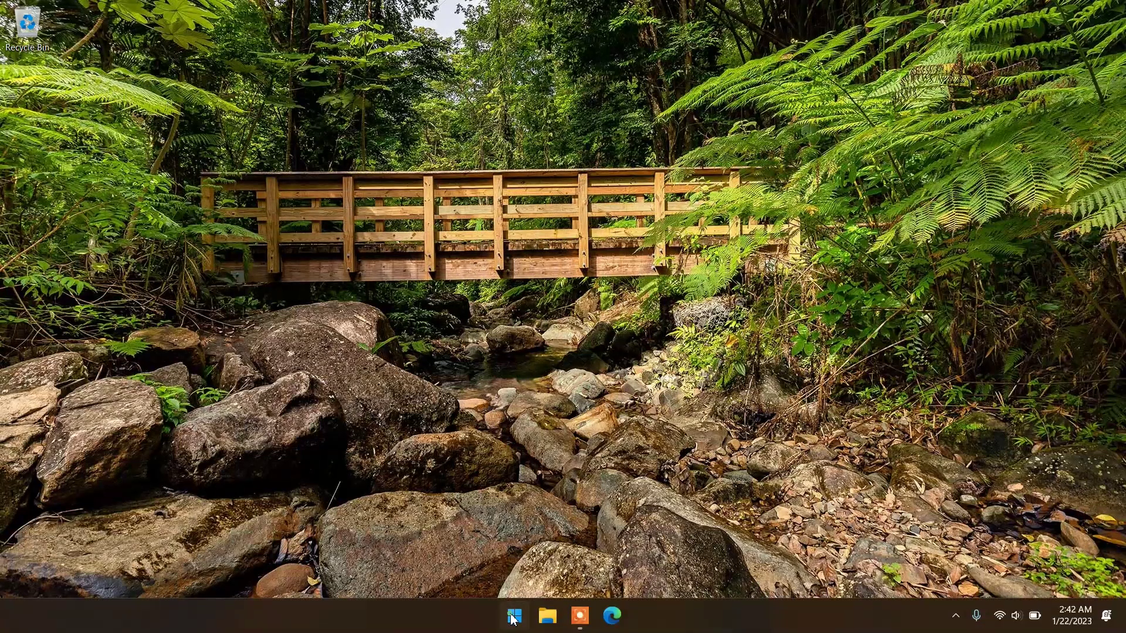
Open Windows Settings from the Start menu and go to the Accounts page.
key("super")
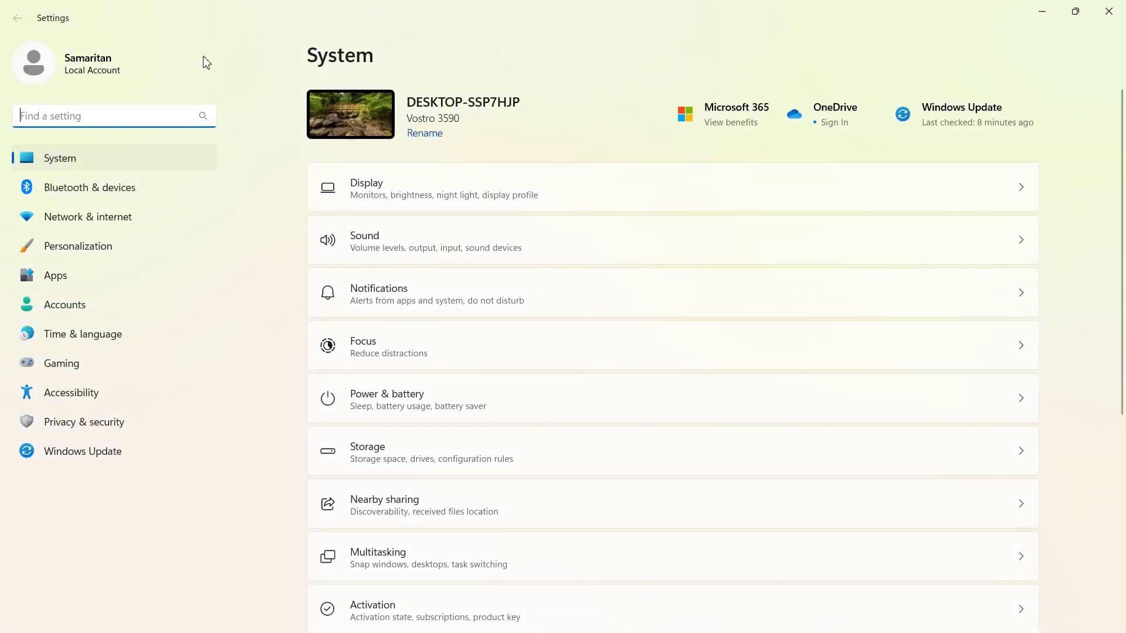
left_click(73, 64)
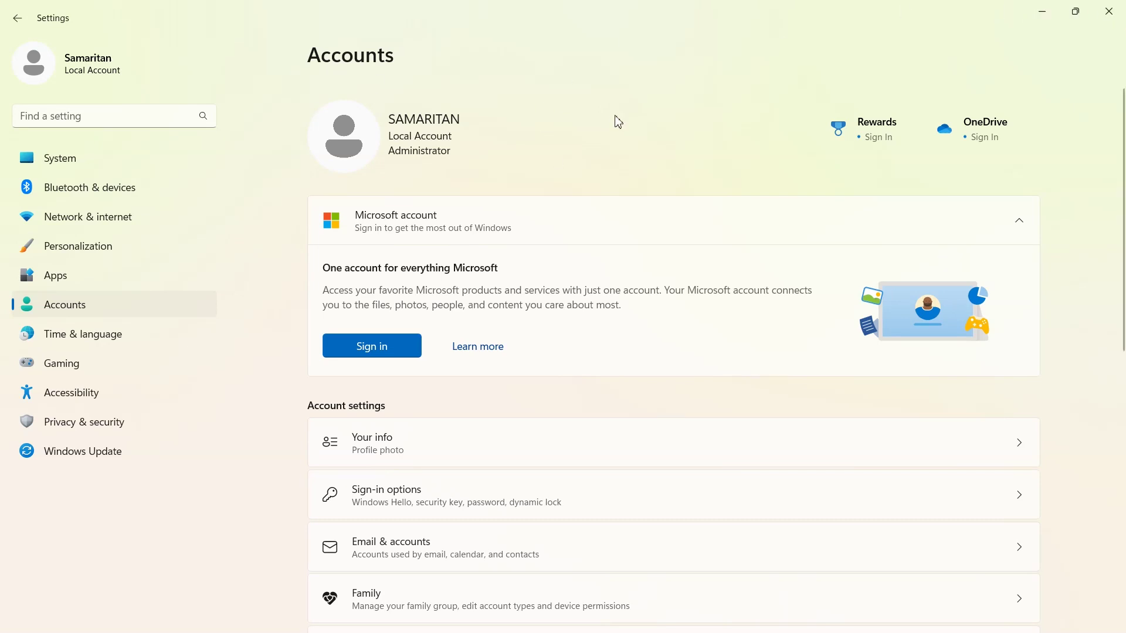
Minimize Settings and open Control Panel by searching 'contr' in Start.
left_click(1040, 12)
left_click(514, 615)
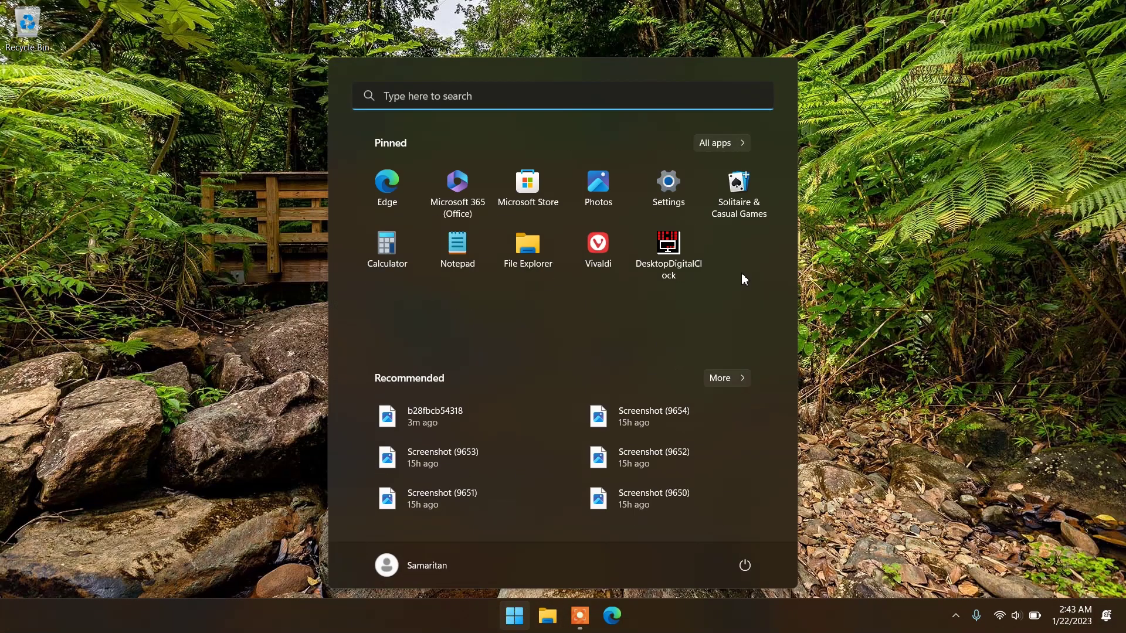
type("contr")
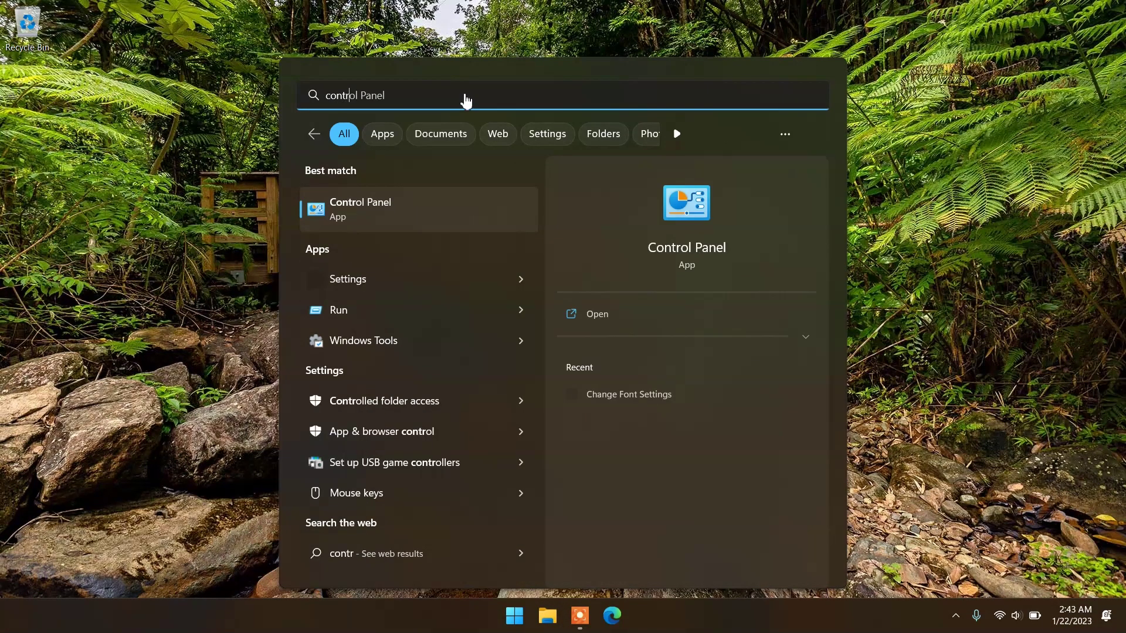
left_click(415, 188)
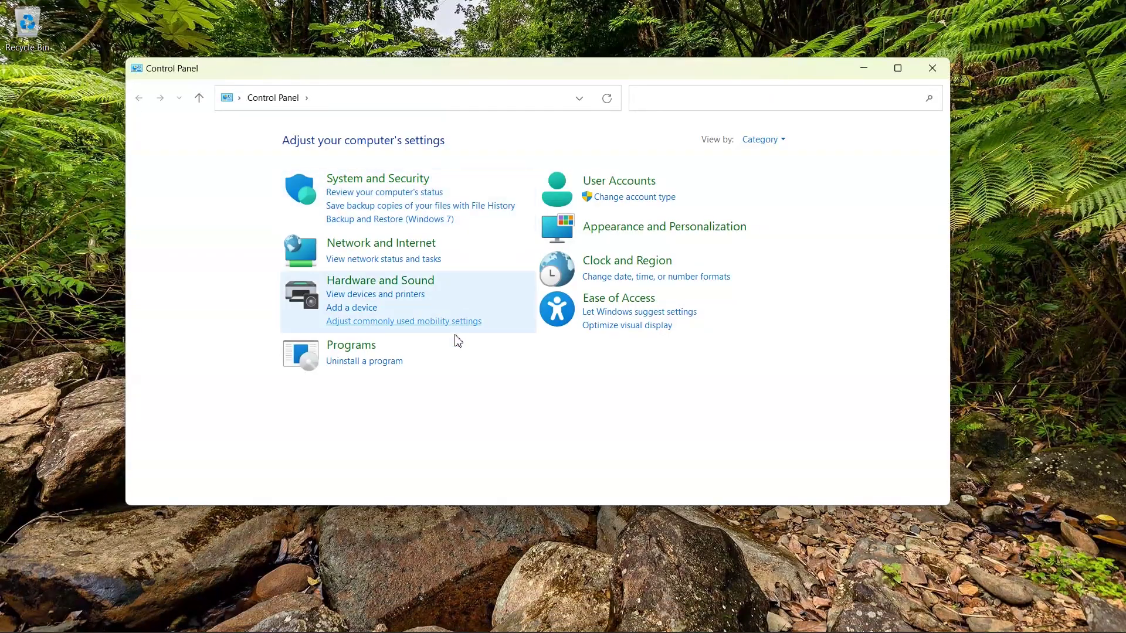
Uninstall Microsoft OneDrive from the list of installed programs.
left_click(377, 361)
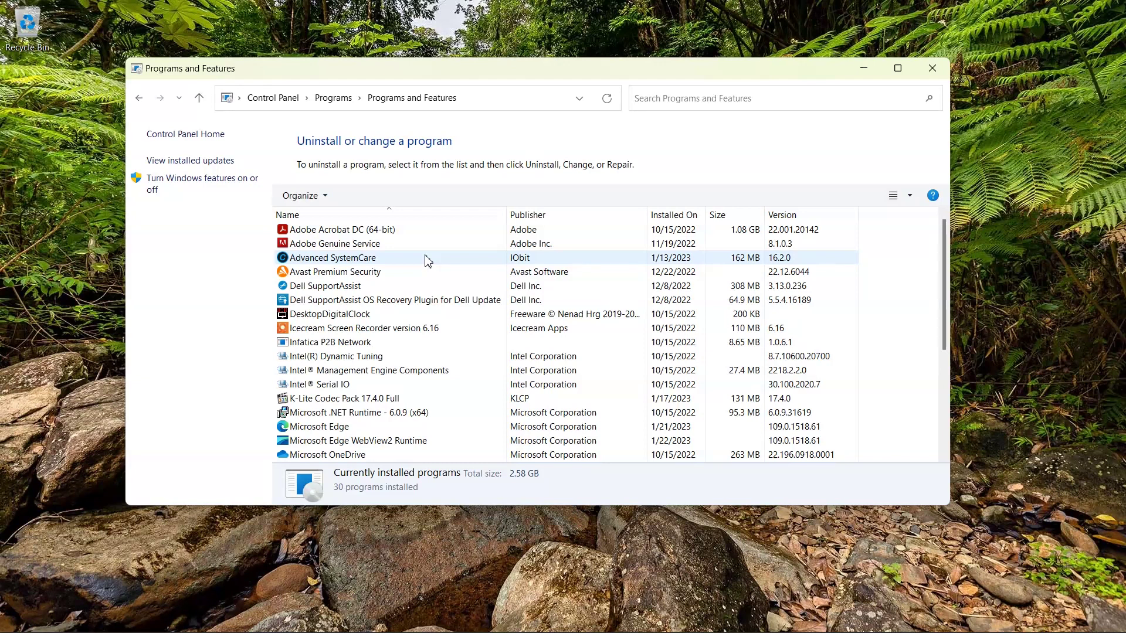
scroll(419, 259, "down", 1)
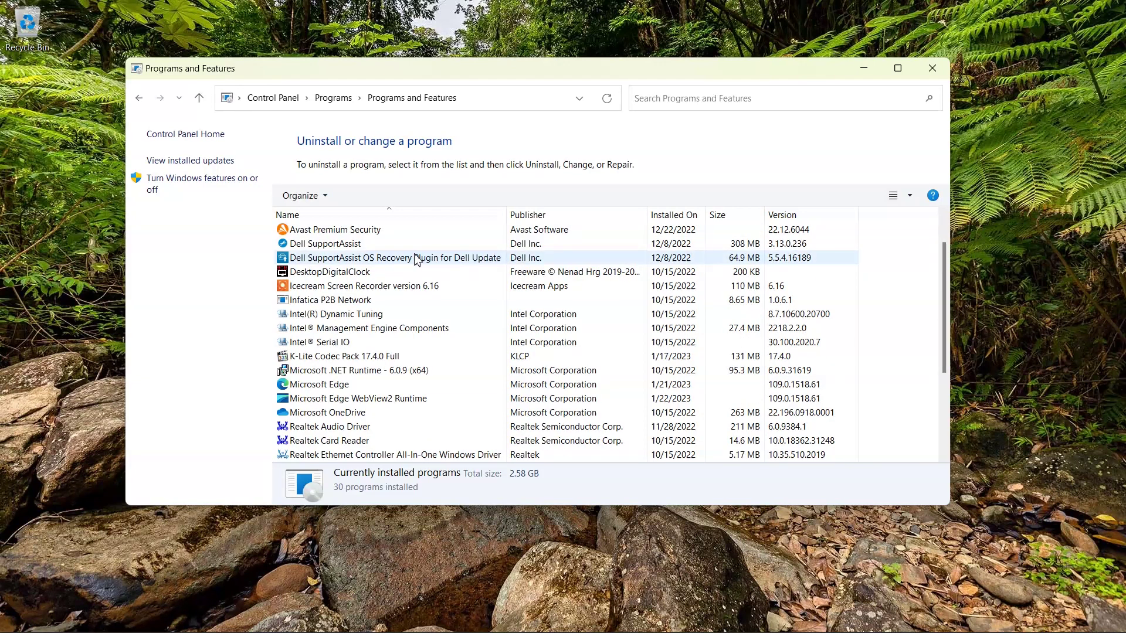
left_click(349, 413)
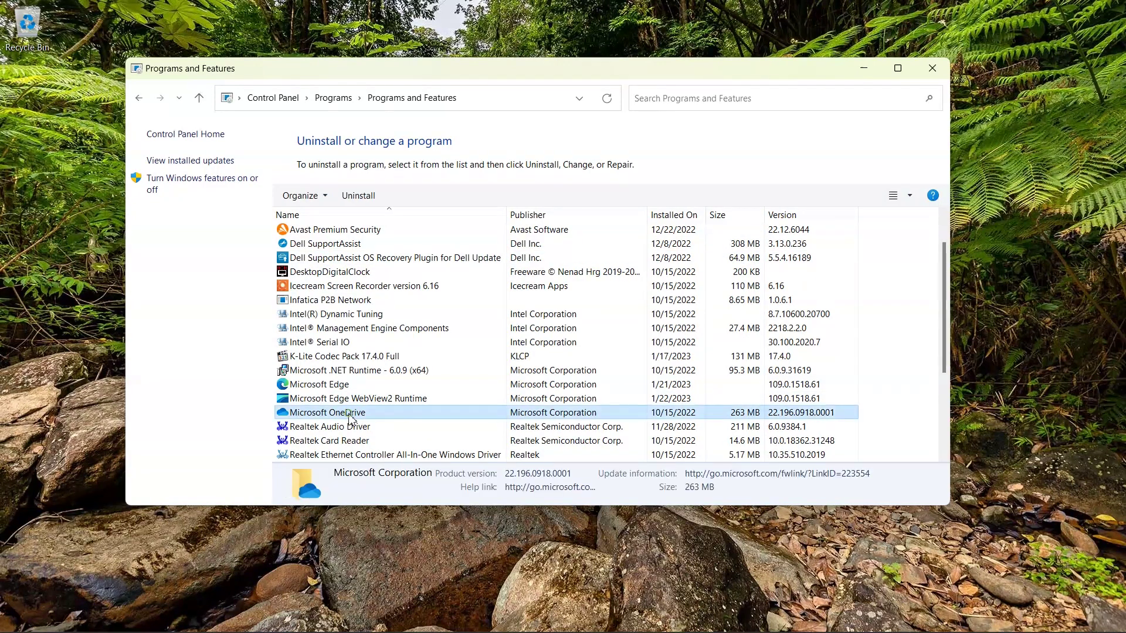
left_click(358, 195)
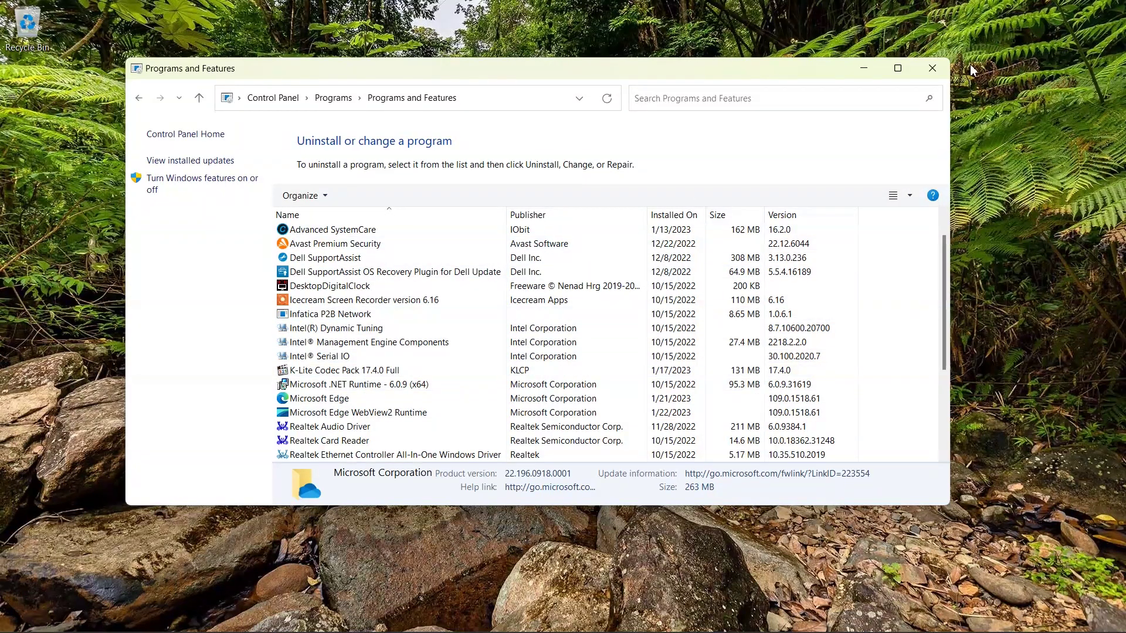
Uninstall Microsoft Teams from the 'microsoft' search results, then dismiss the search panel.
left_click(943, 74)
key("super+s")
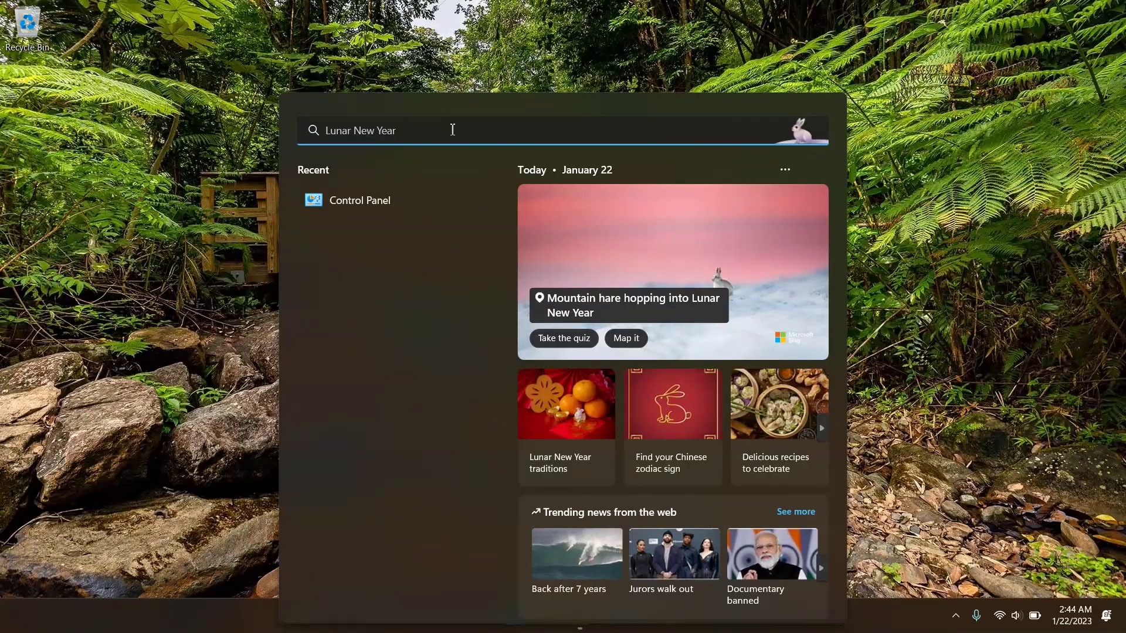
type("microsoft")
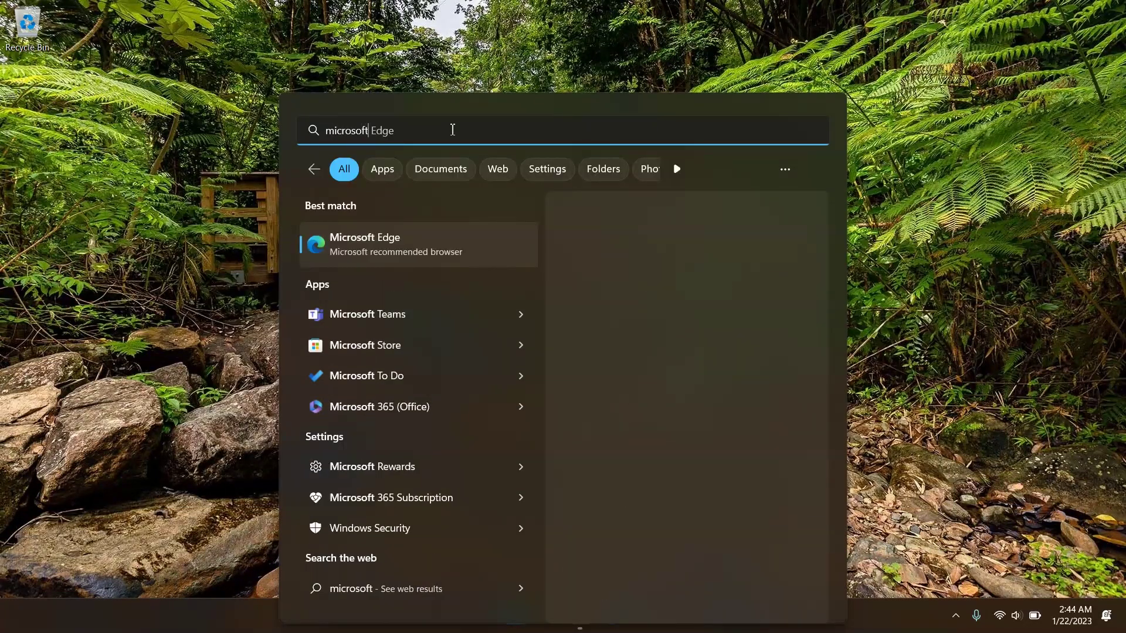
left_click(522, 316)
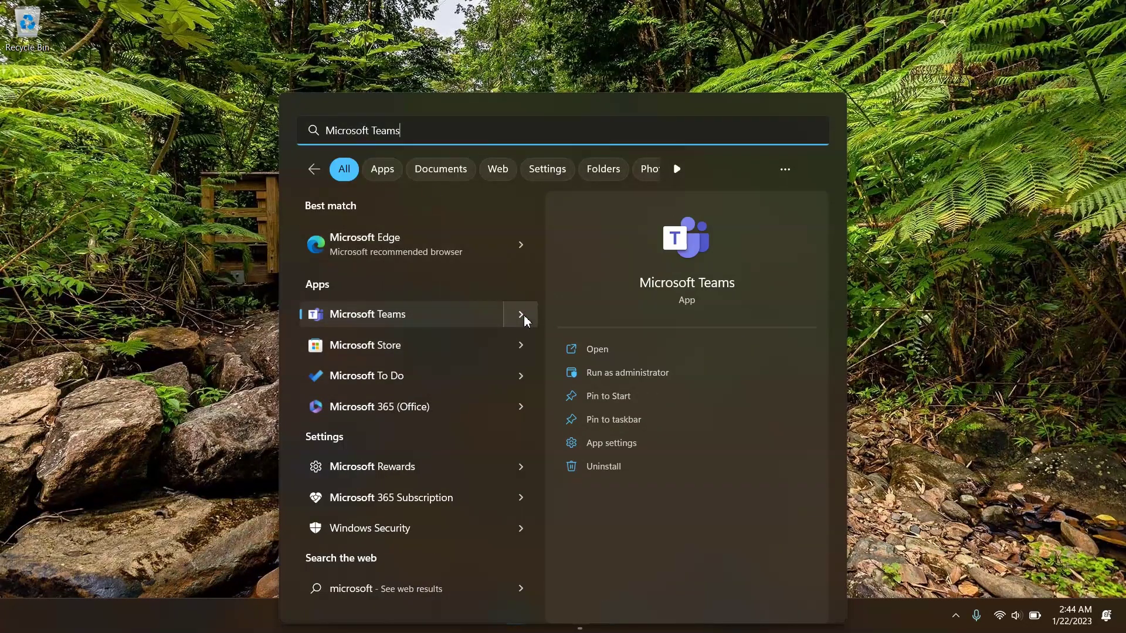
left_click(610, 467)
left_click(515, 399)
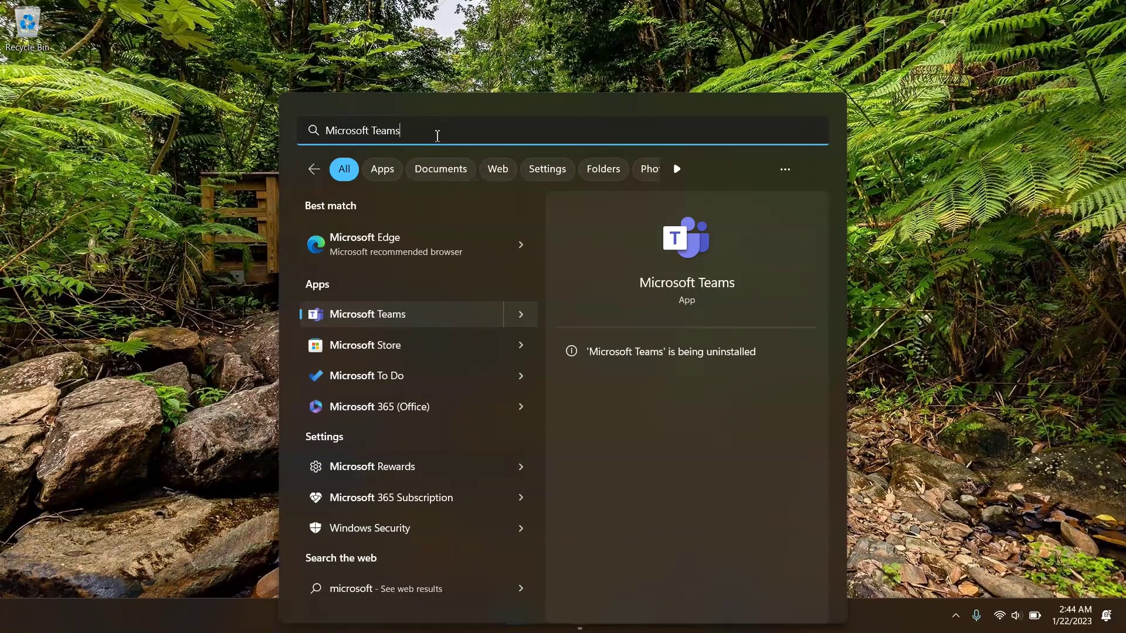
triple_click(434, 135)
key("Escape")
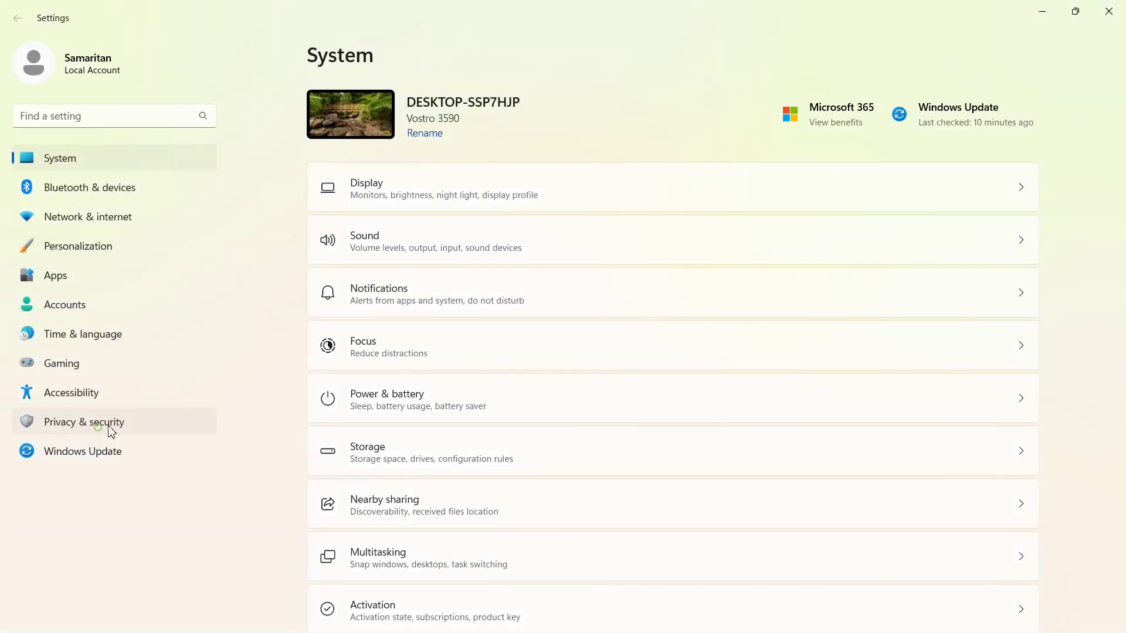
Under Privacy & security > General, turn off suggested content, app-launch tracking, language-list access and advertising ID.
left_click(120, 435)
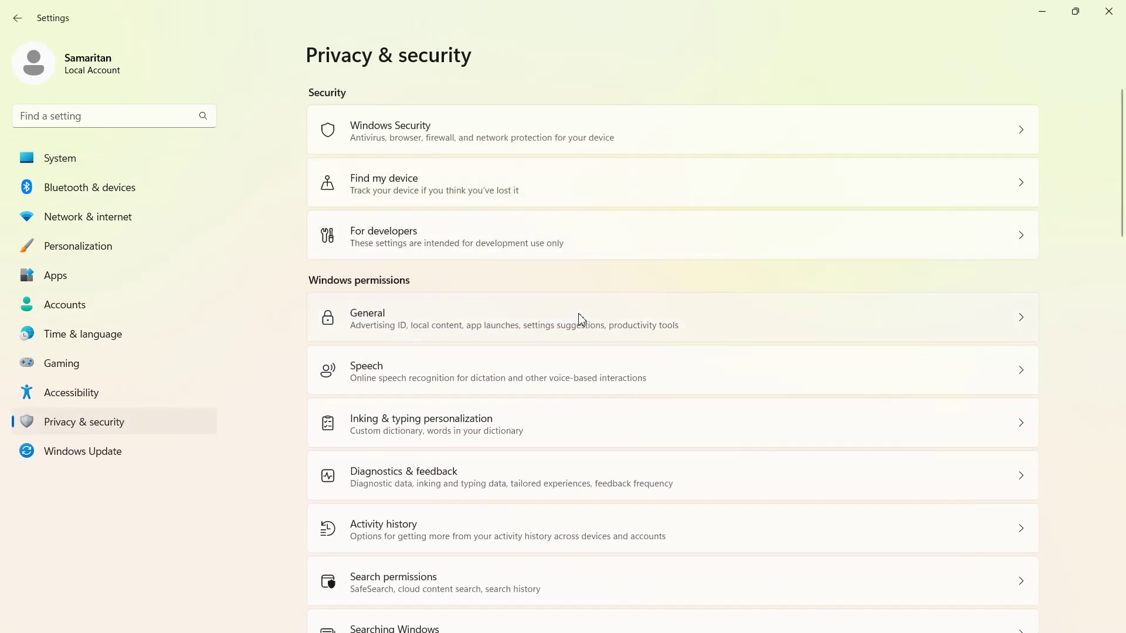
left_click(841, 327)
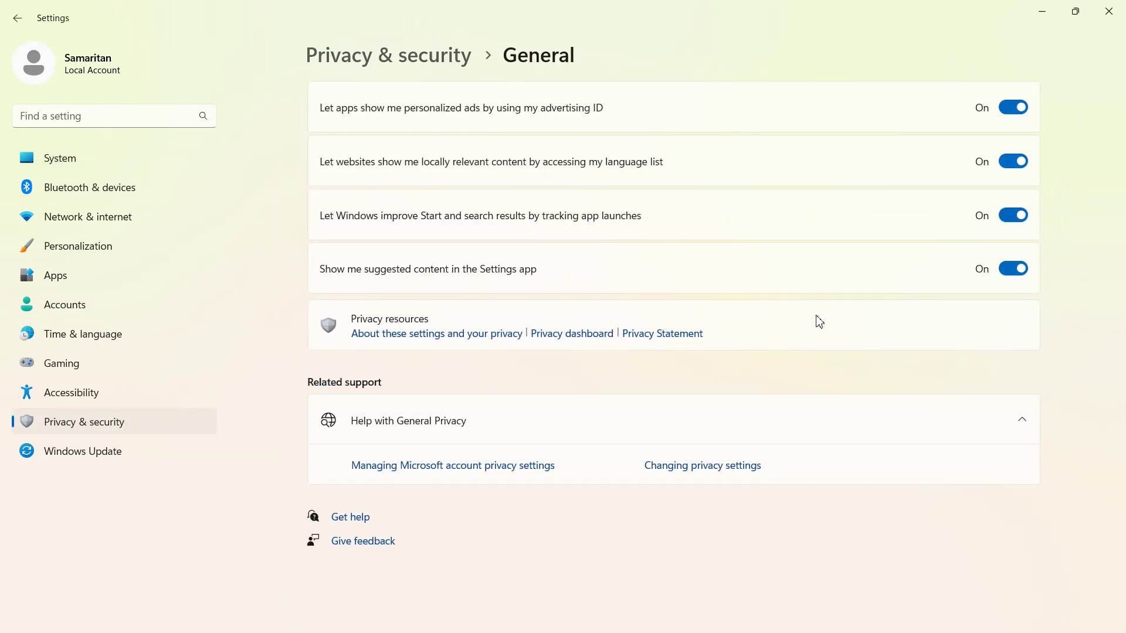
left_click(1013, 268)
left_click(1013, 215)
left_click(1013, 162)
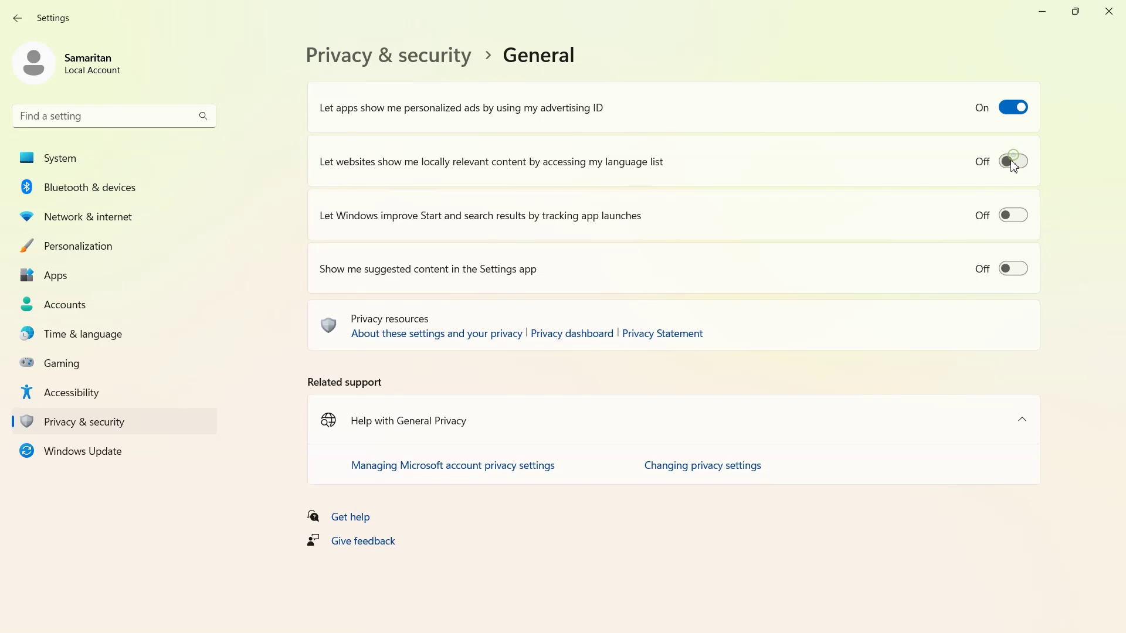
left_click(1012, 109)
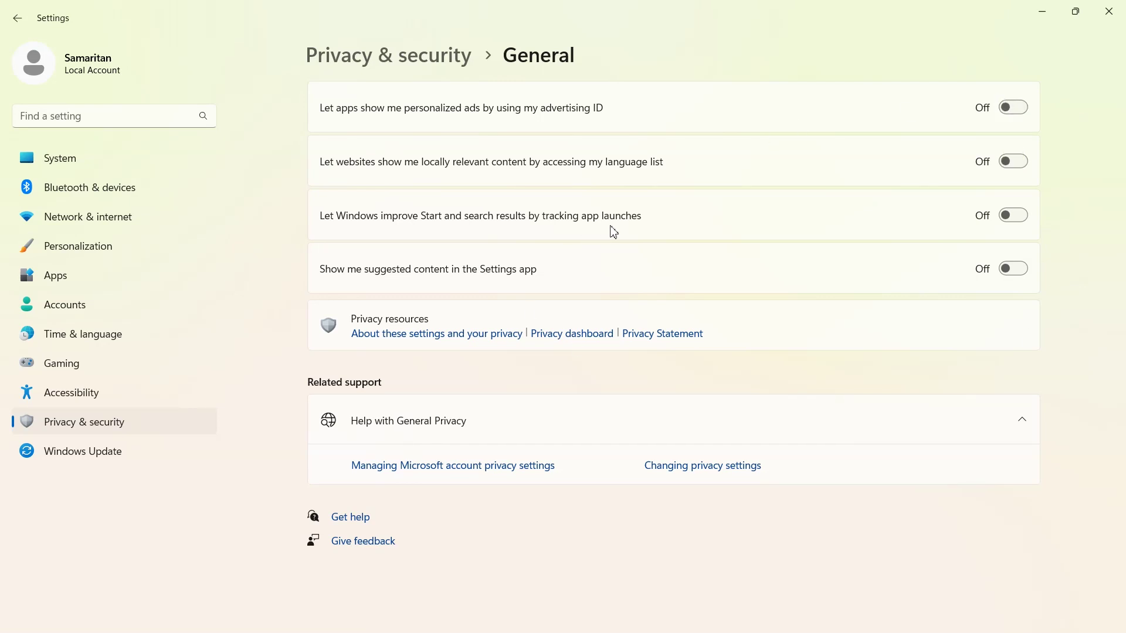
Turn off online speech recognition on the Speech privacy page.
left_click(118, 422)
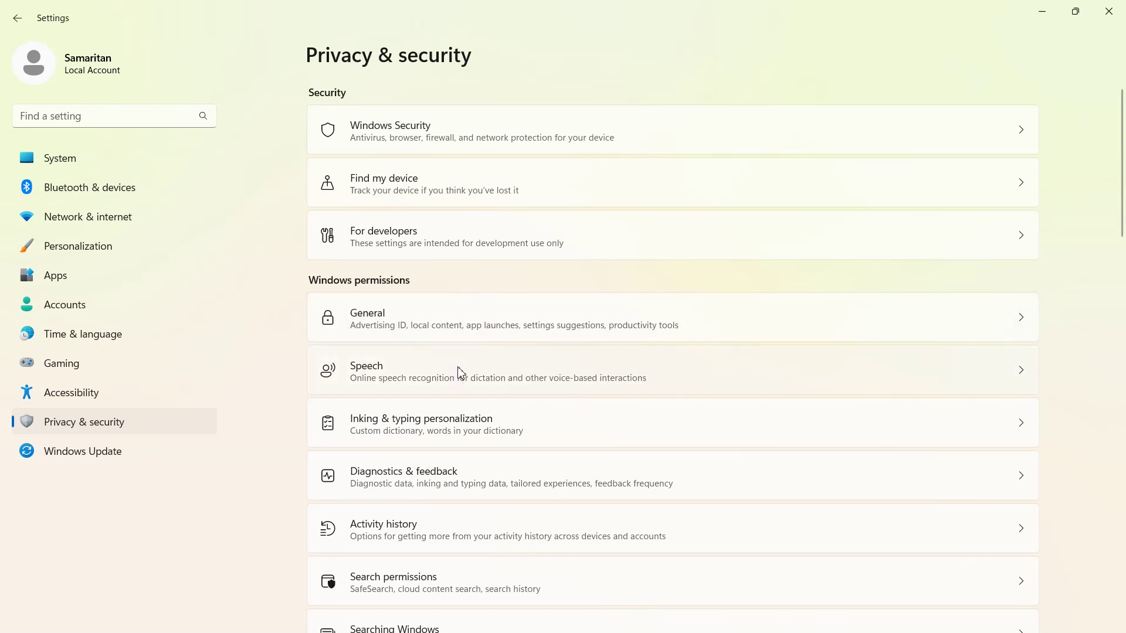
left_click(460, 374)
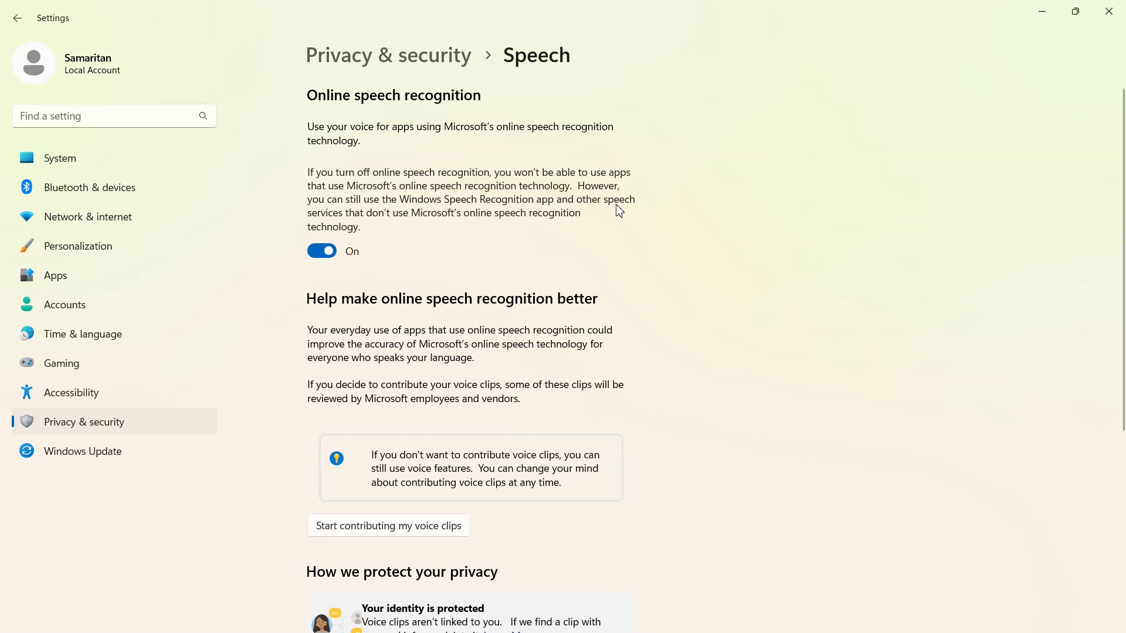
left_click(315, 253)
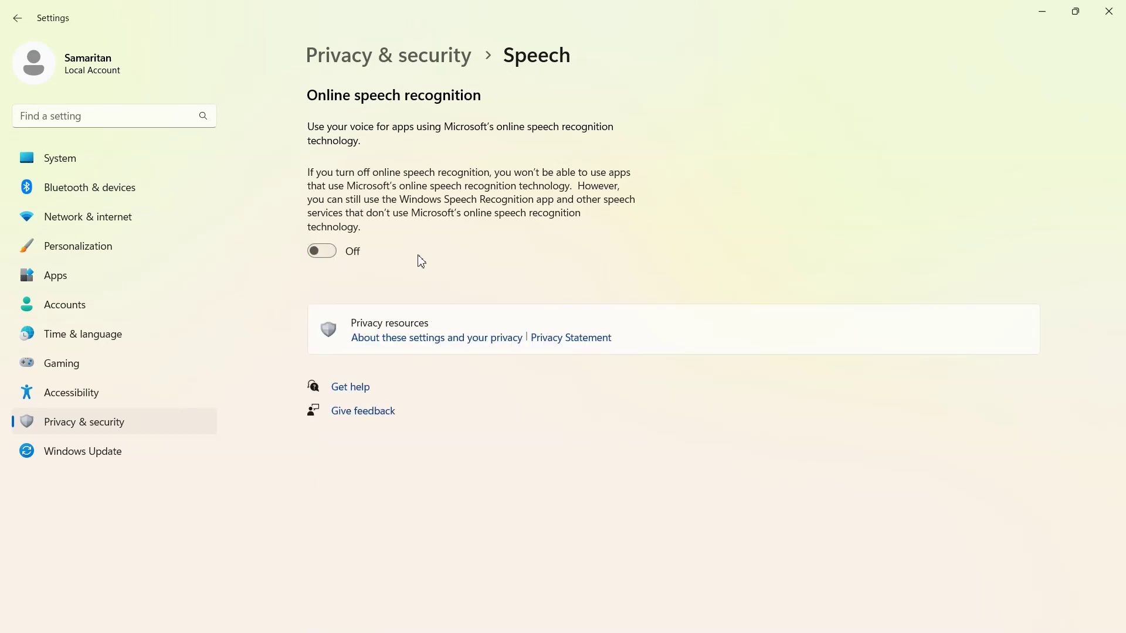
Turn off the custom inking and typing dictionary under Inking & typing personalization.
left_click(78, 426)
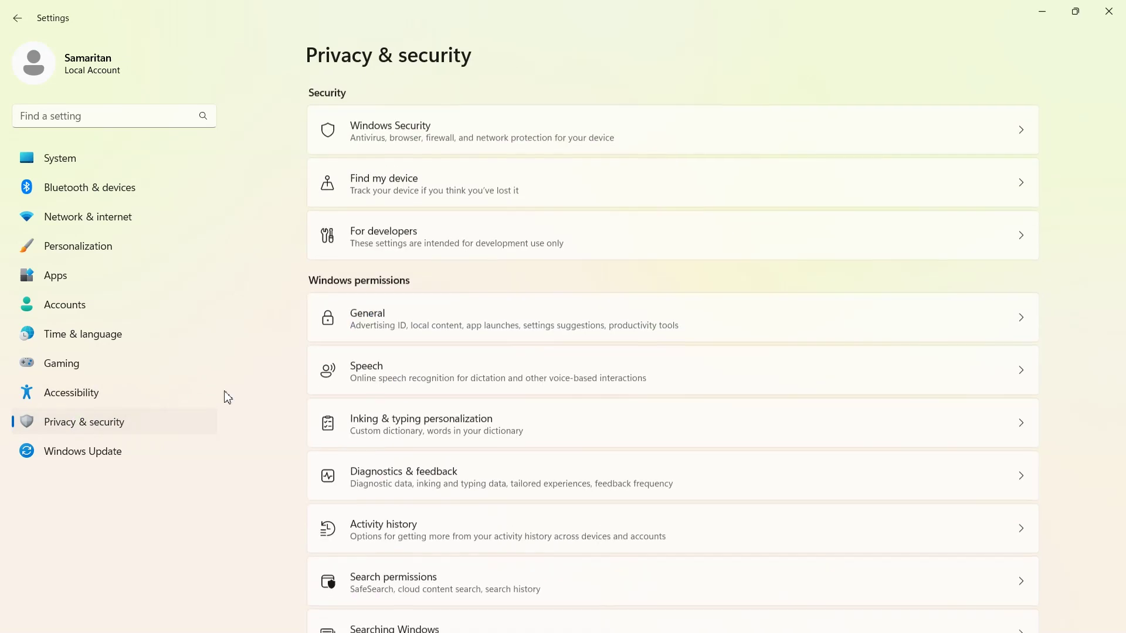
left_click(555, 429)
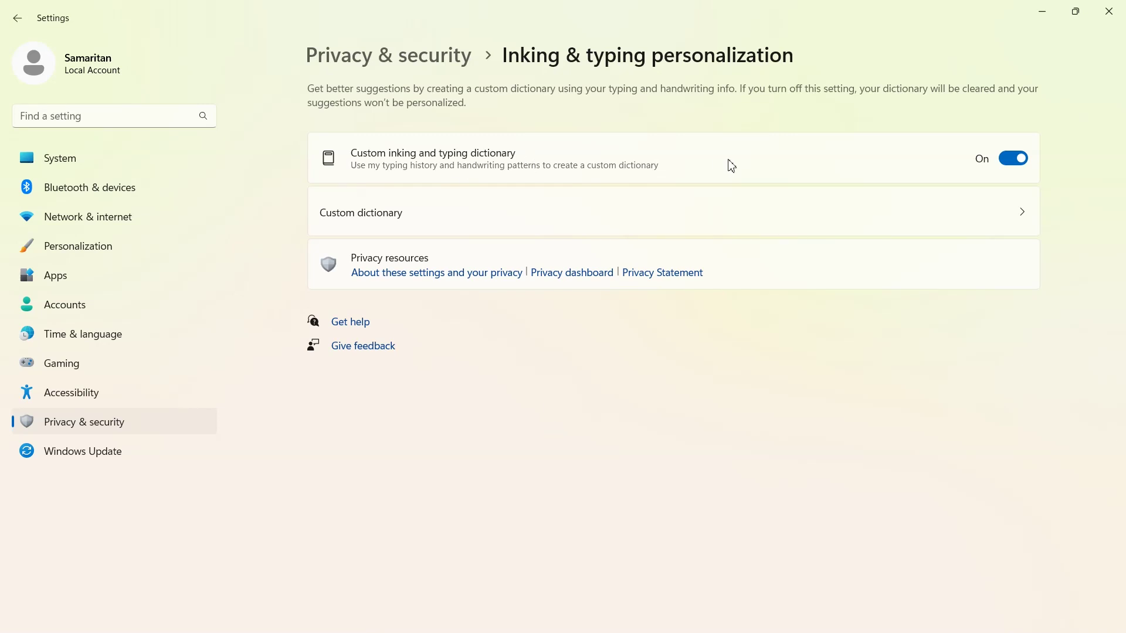
left_click(1006, 167)
In Diagnostics & feedback, turn off Send optional diagnostic data.
left_click(111, 430)
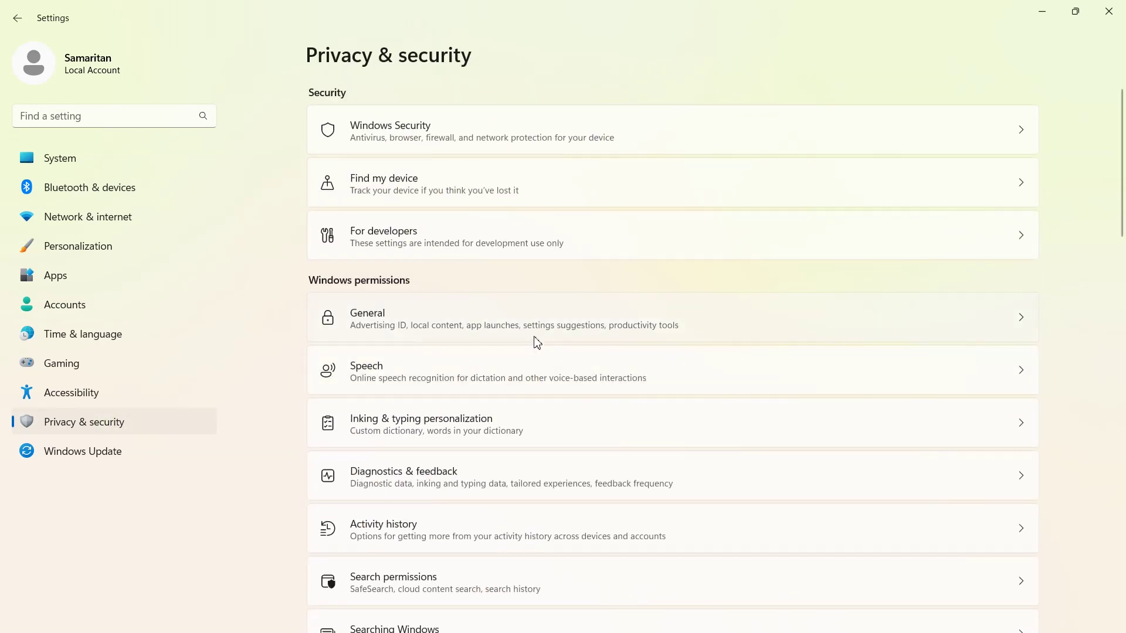
scroll(501, 395, "down", 3)
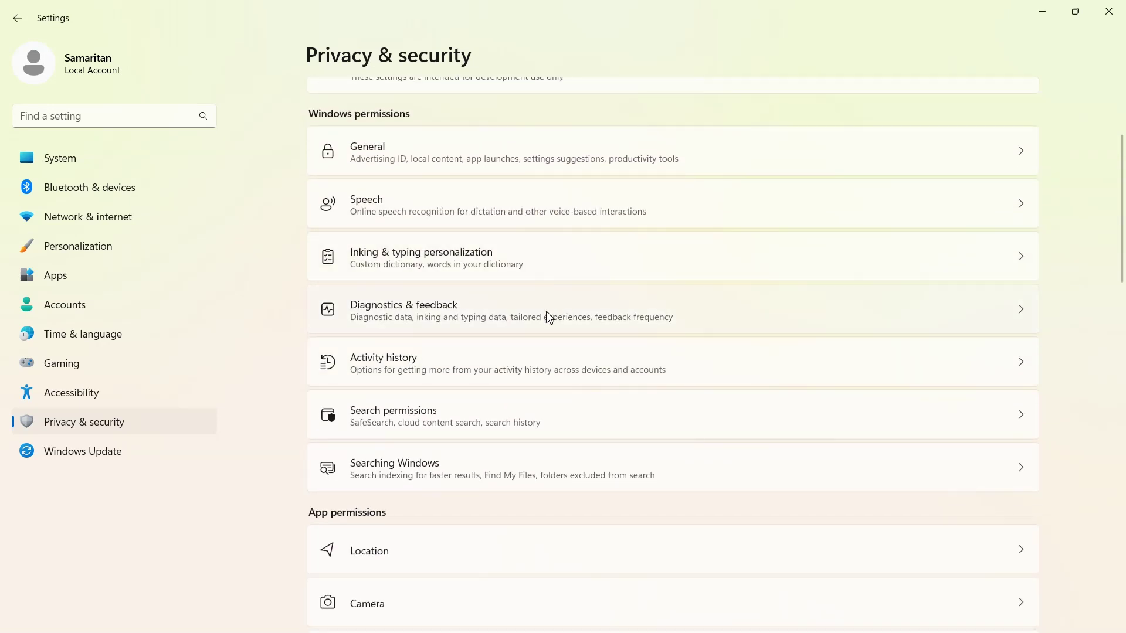
left_click(548, 319)
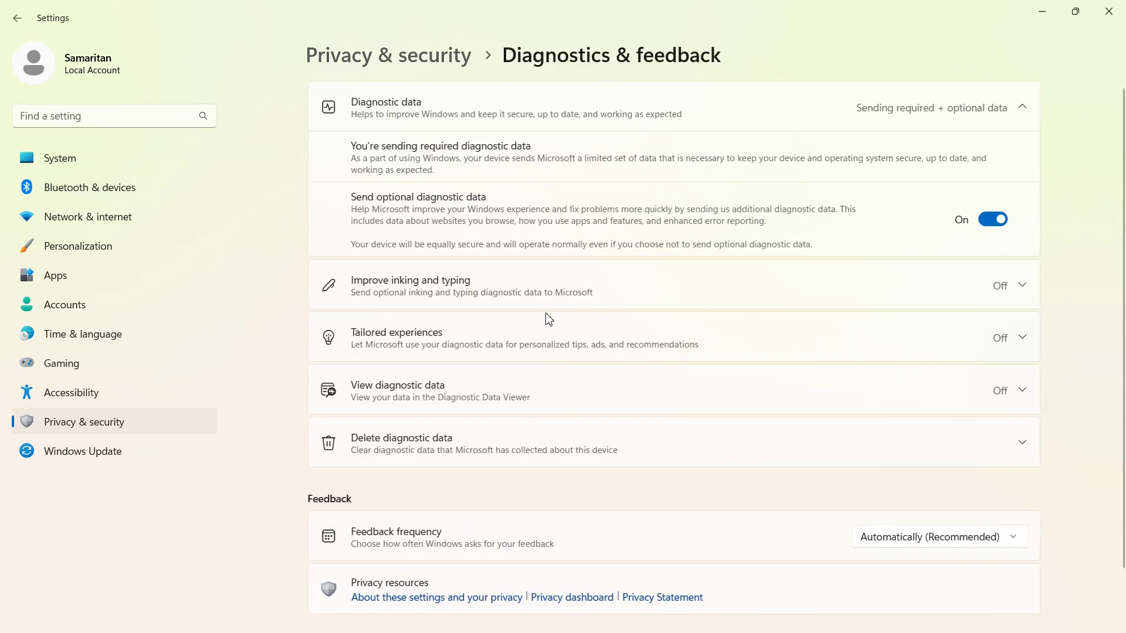
left_click(991, 222)
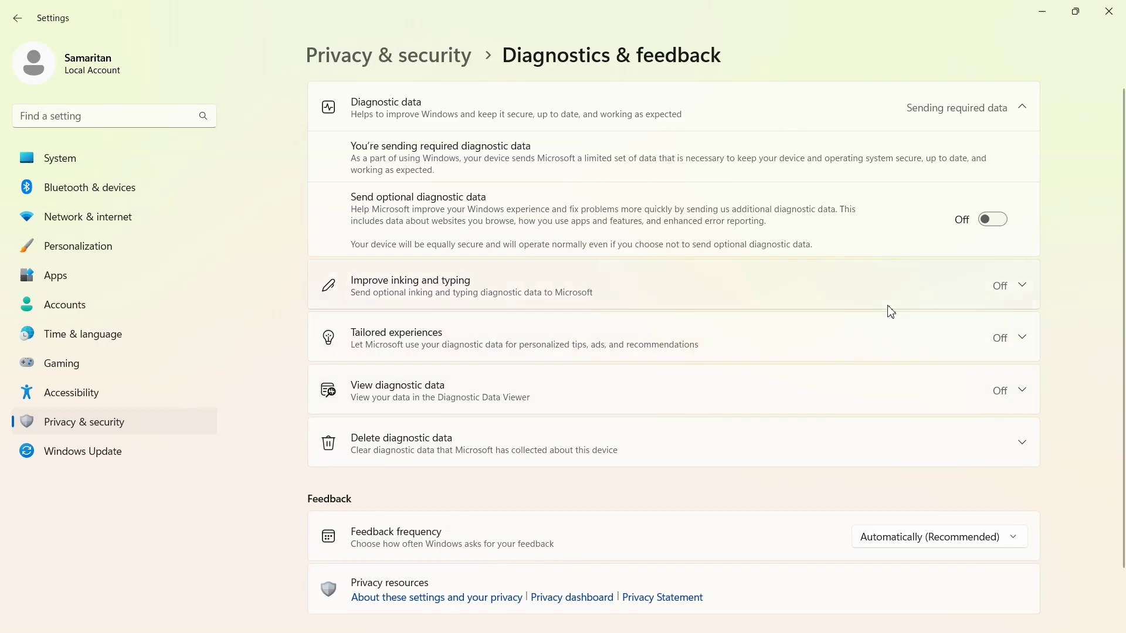
Set the Feedback frequency to Never.
scroll(888, 309, "down", 2)
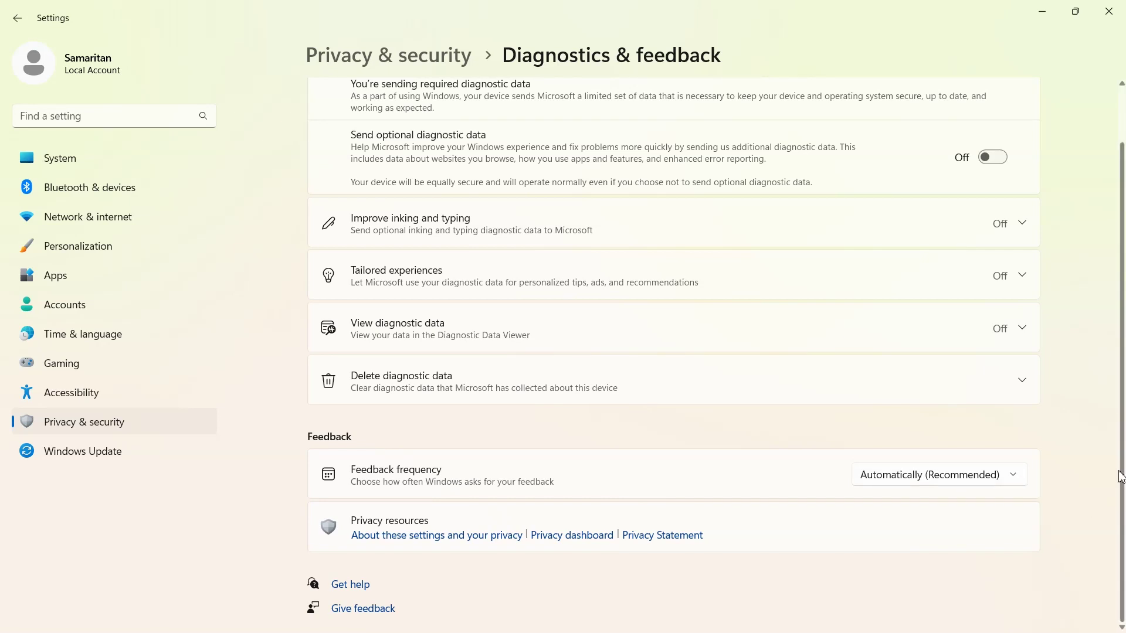
left_click(1014, 480)
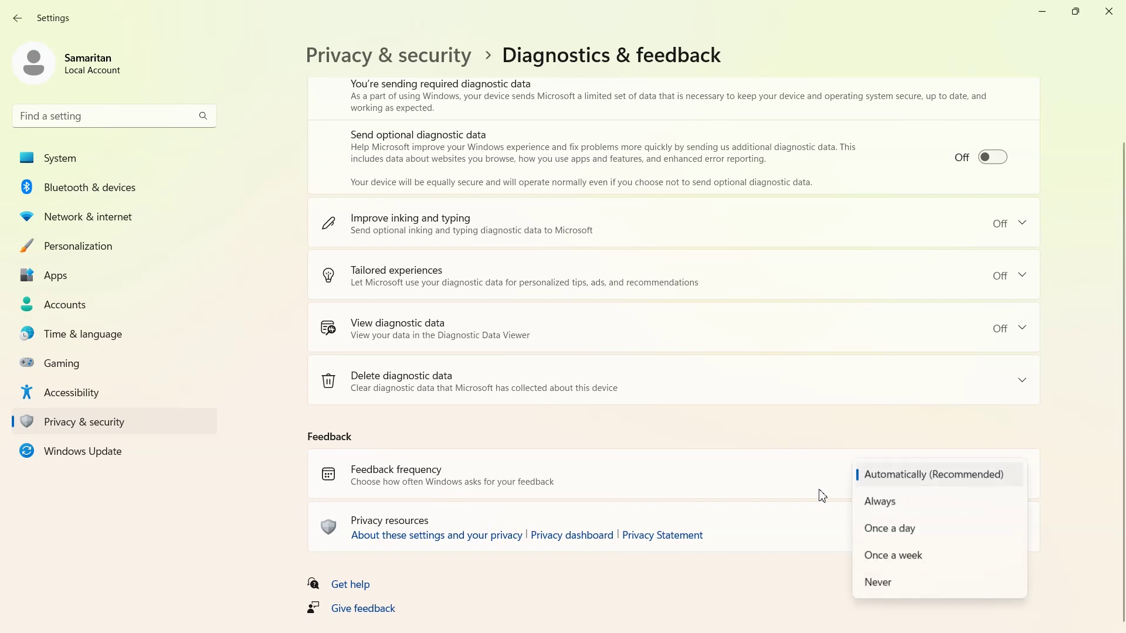
left_click(886, 583)
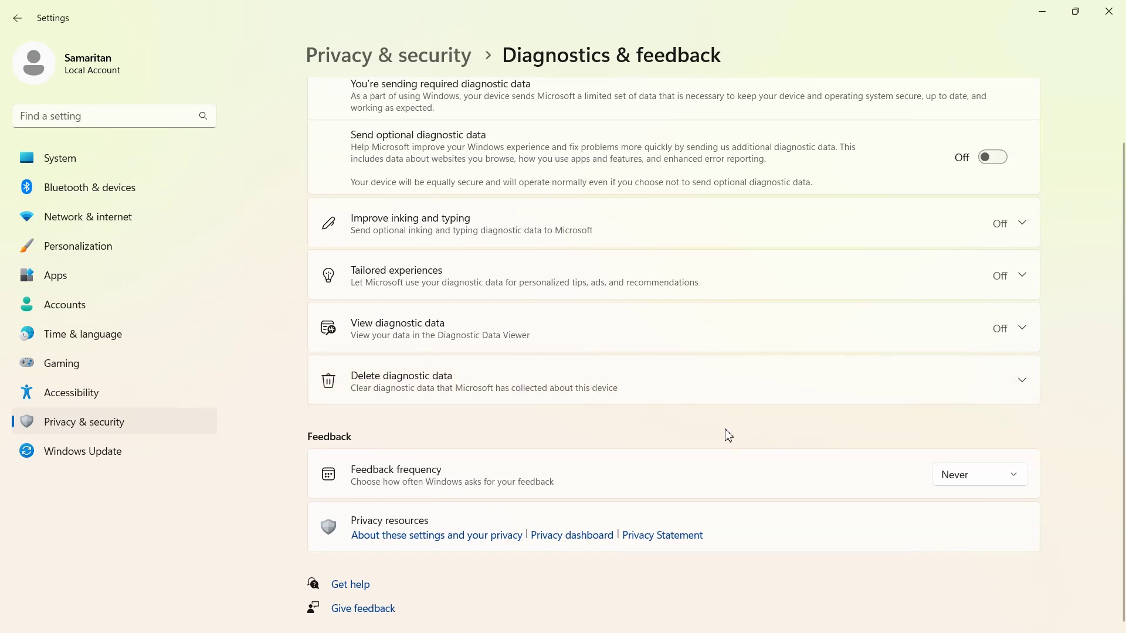
Switch off both activity history options: storing on this device and sending to Microsoft.
left_click(79, 423)
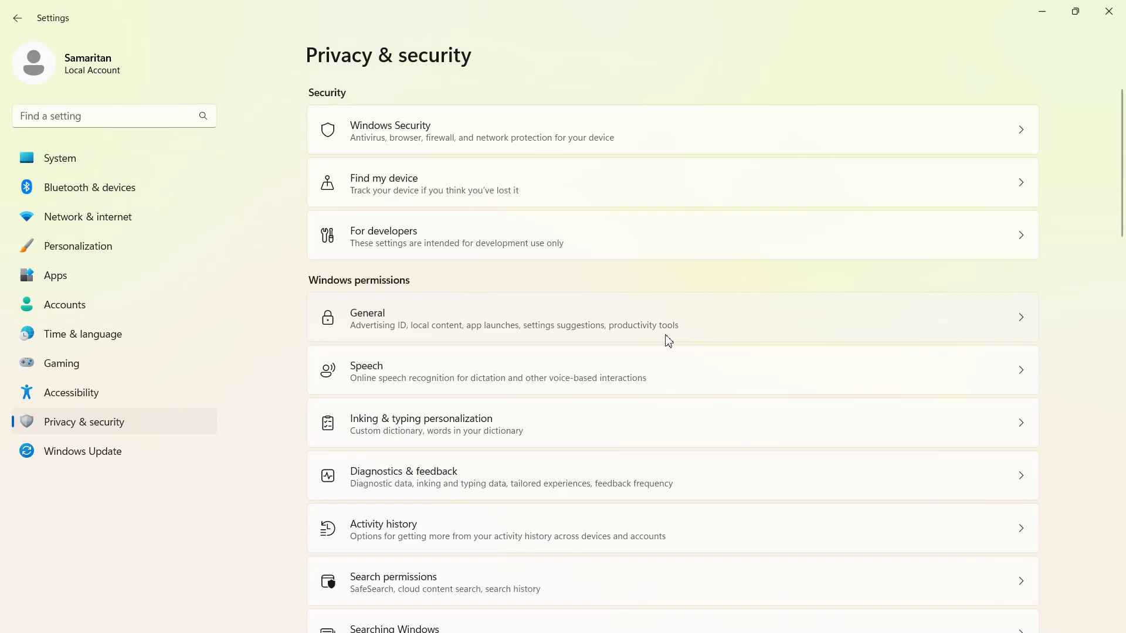
scroll(668, 341, "down", 2)
left_click(573, 447)
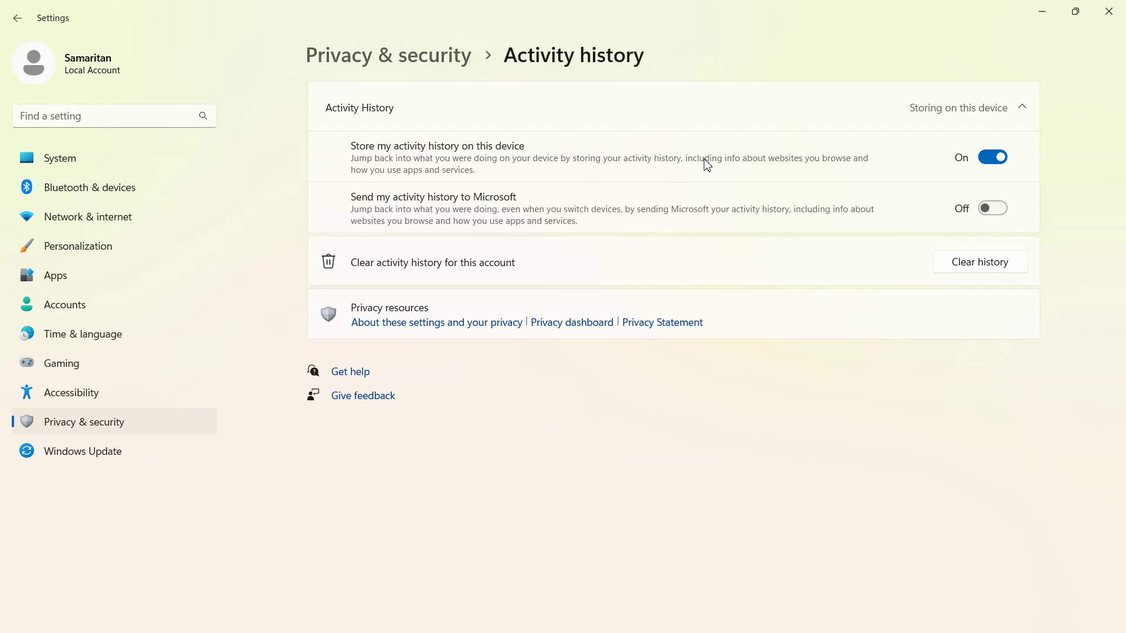
left_click(1001, 209)
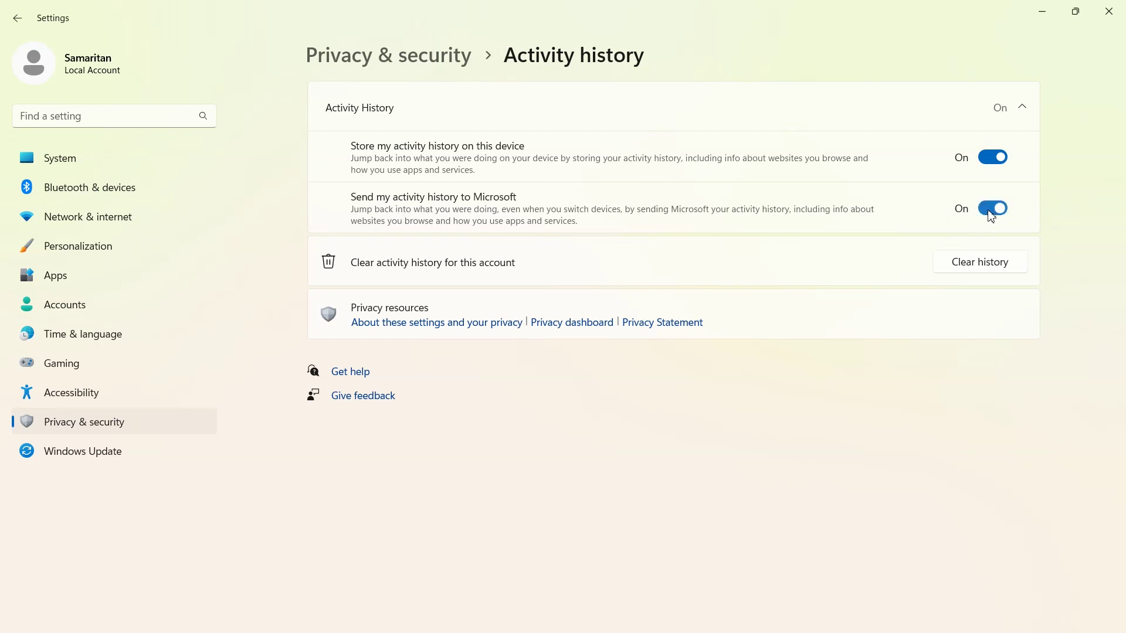
left_click(994, 209)
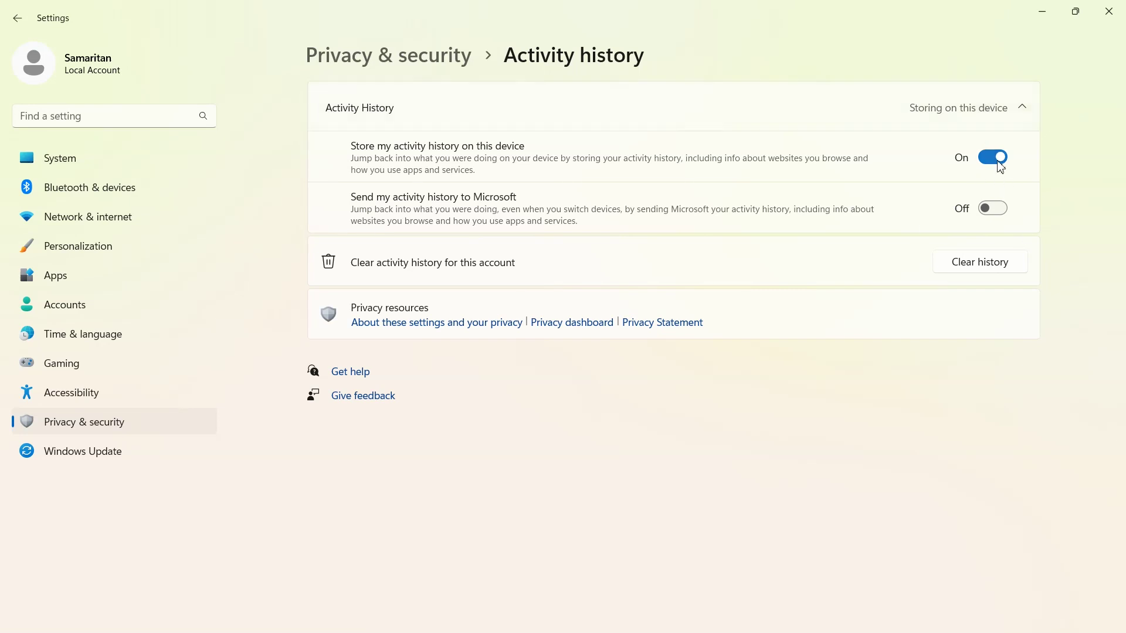
left_click(991, 158)
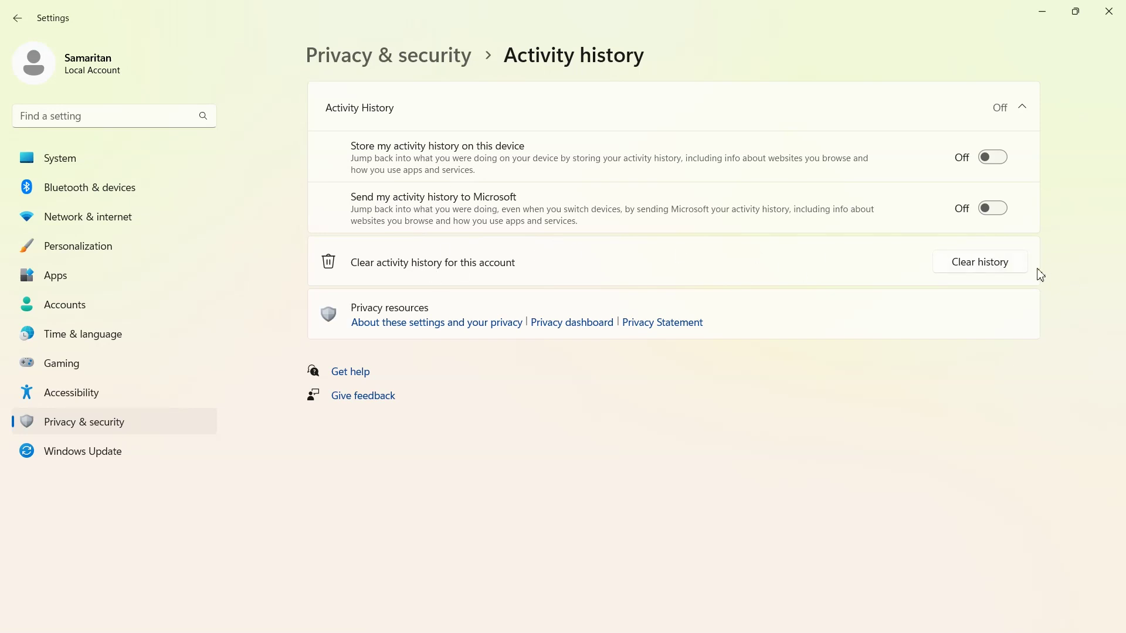
Clear this account's activity history and return to Privacy & security.
left_click(983, 265)
left_click(482, 372)
left_click(129, 422)
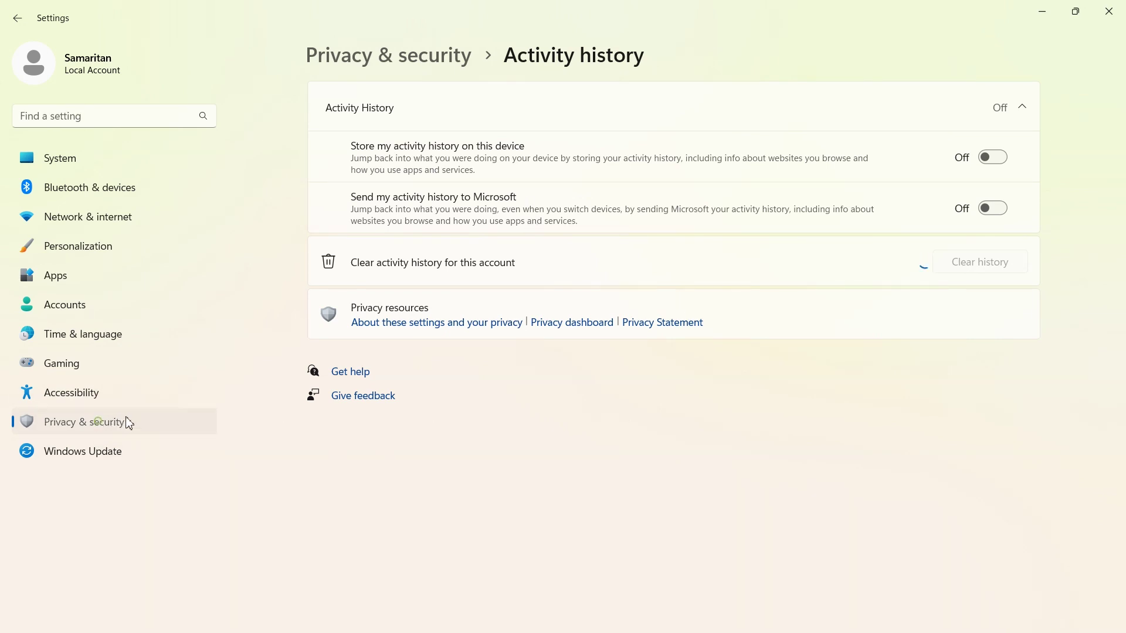
Switch Location services Off for the whole device, then return to Privacy & security.
scroll(633, 350, "down", 5)
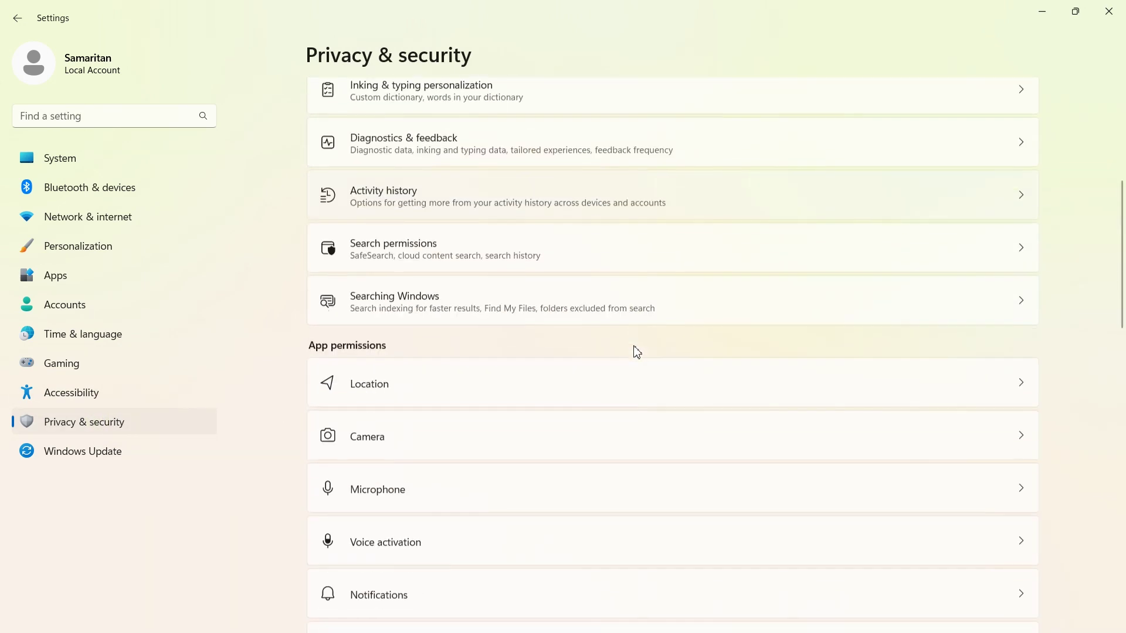
left_click(516, 387)
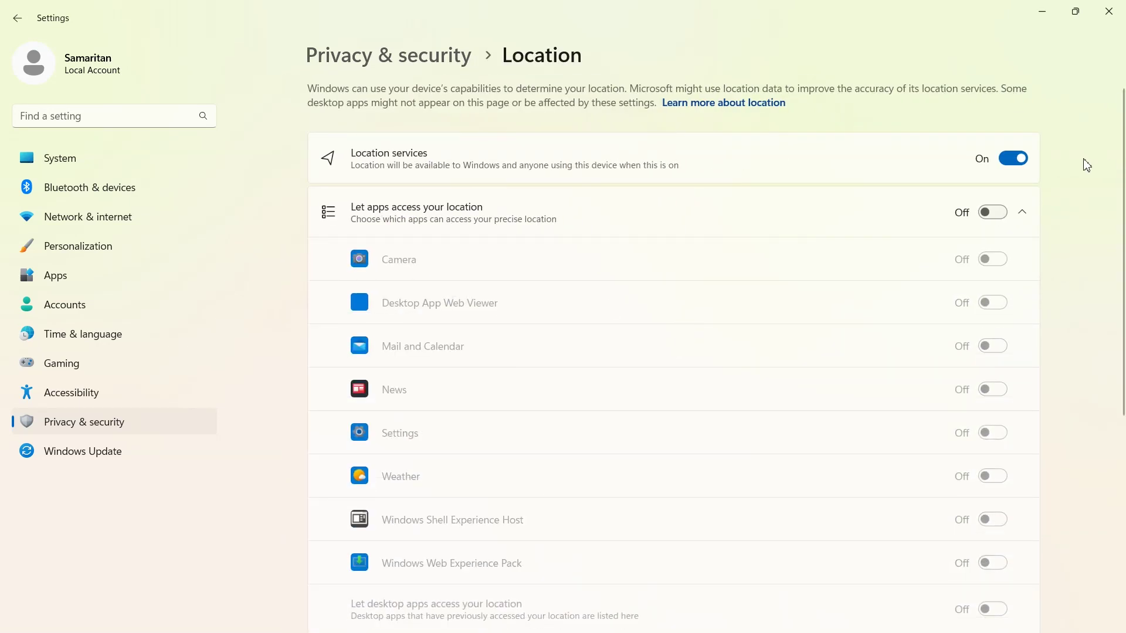
scroll(980, 287, "down", 5)
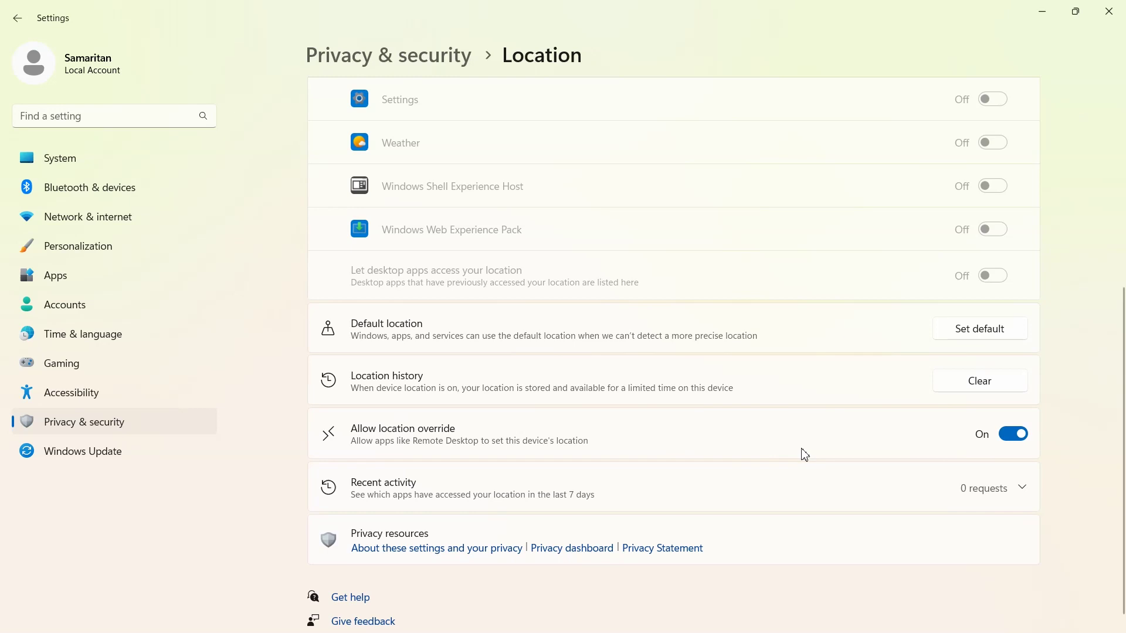
scroll(901, 354, "up", 5)
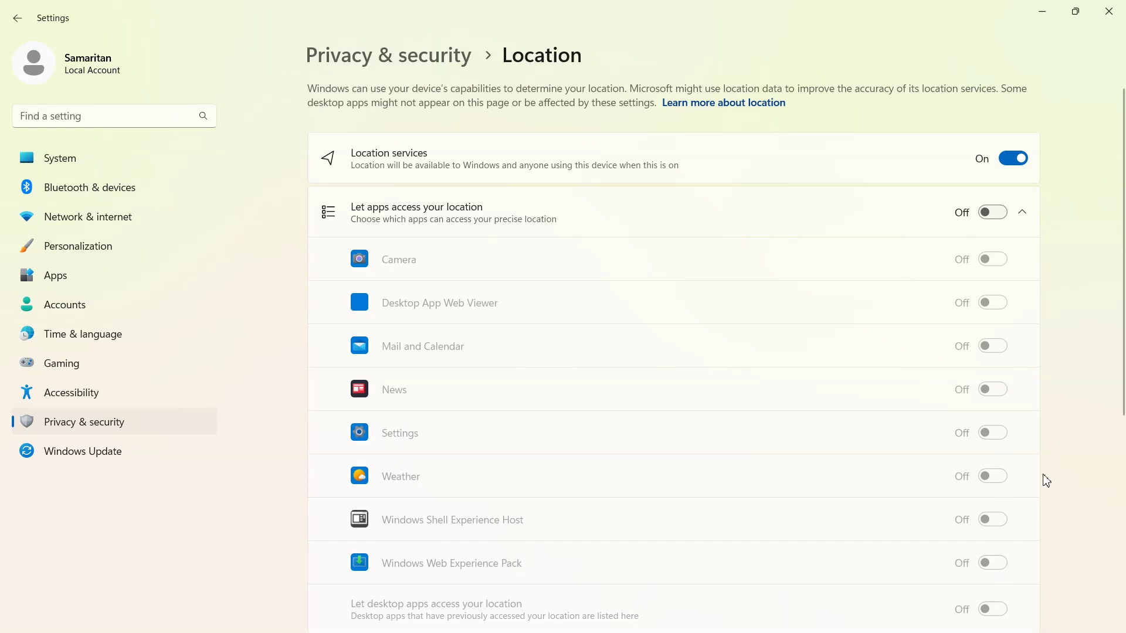
left_click(1013, 160)
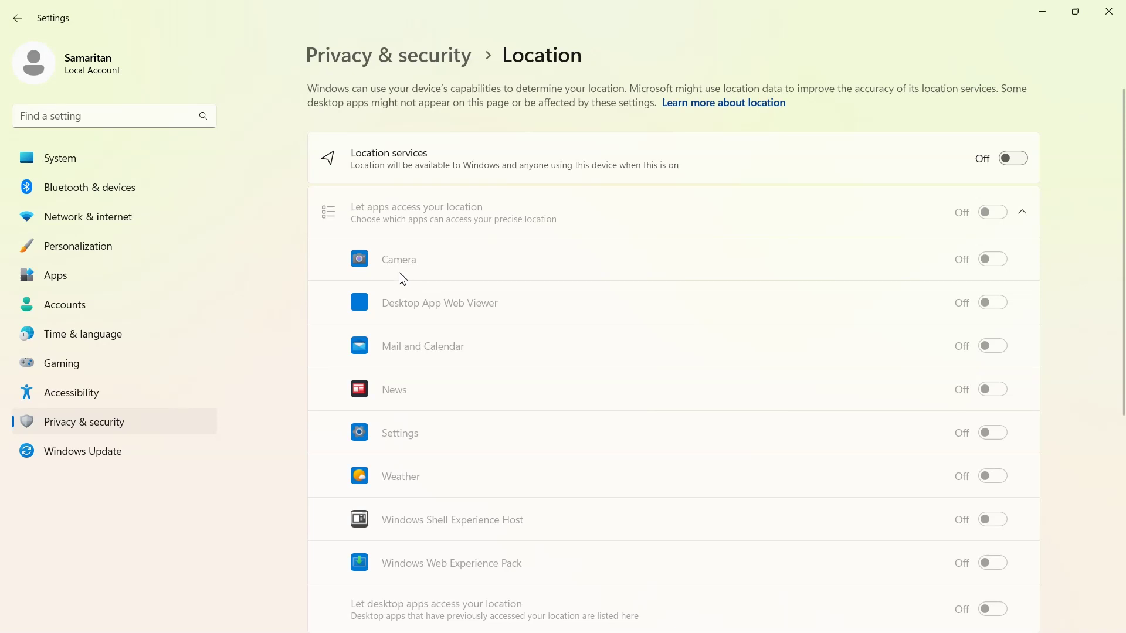
left_click(66, 423)
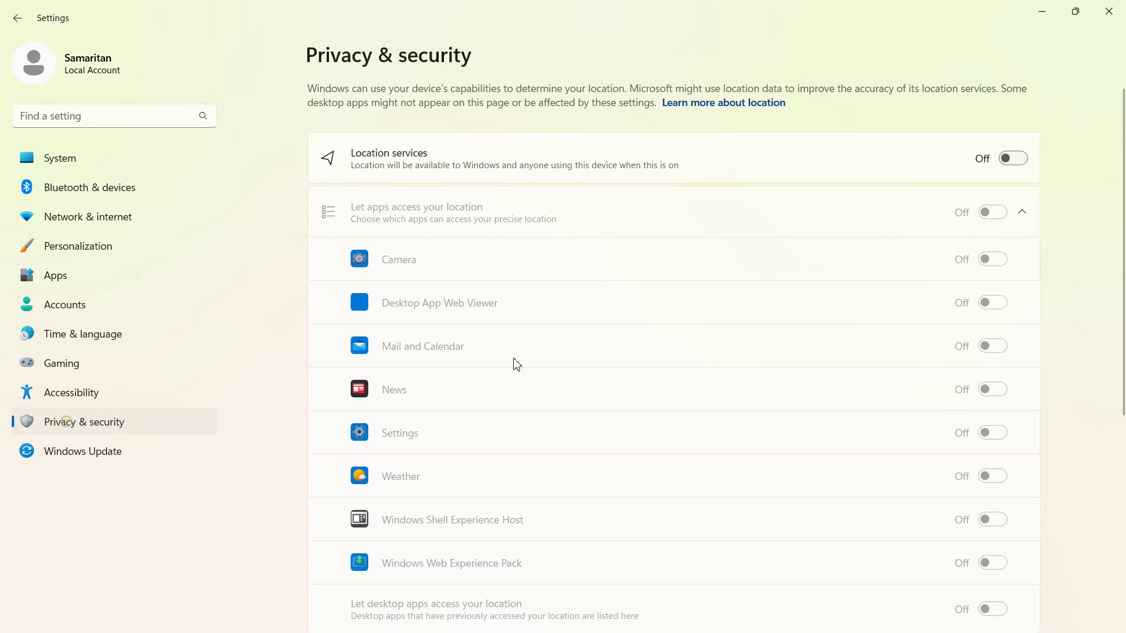
scroll(677, 337, "down", 7)
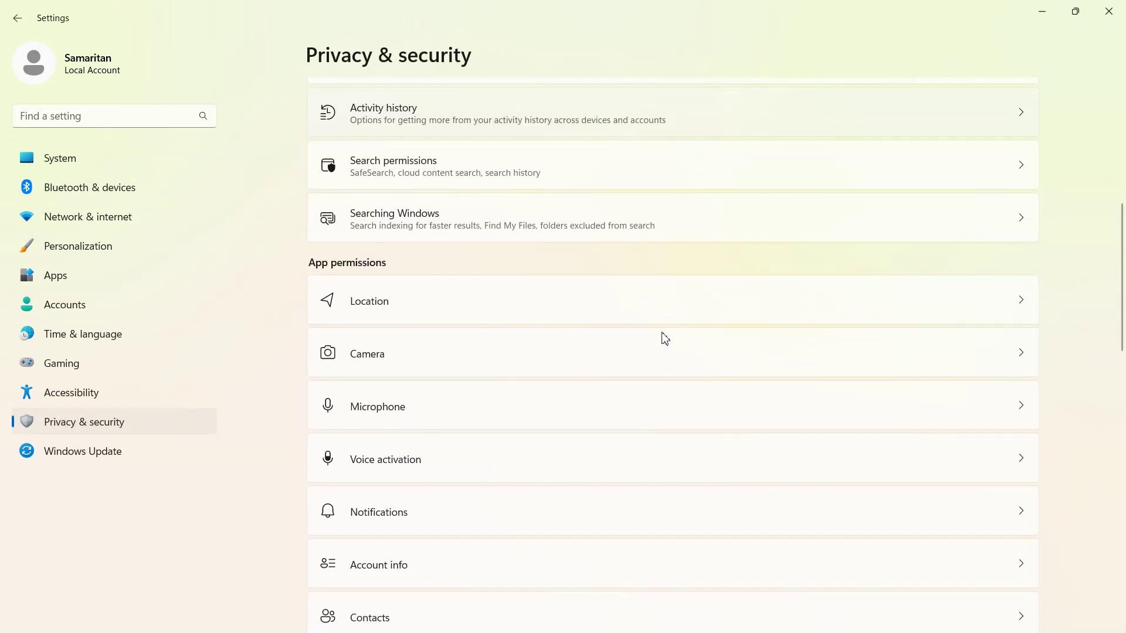
Block camera access for desktop apps, Xbox Game Bar, Xbox, Feature Experience Pack, Microsoft Store and Feedback Hub.
left_click(905, 353)
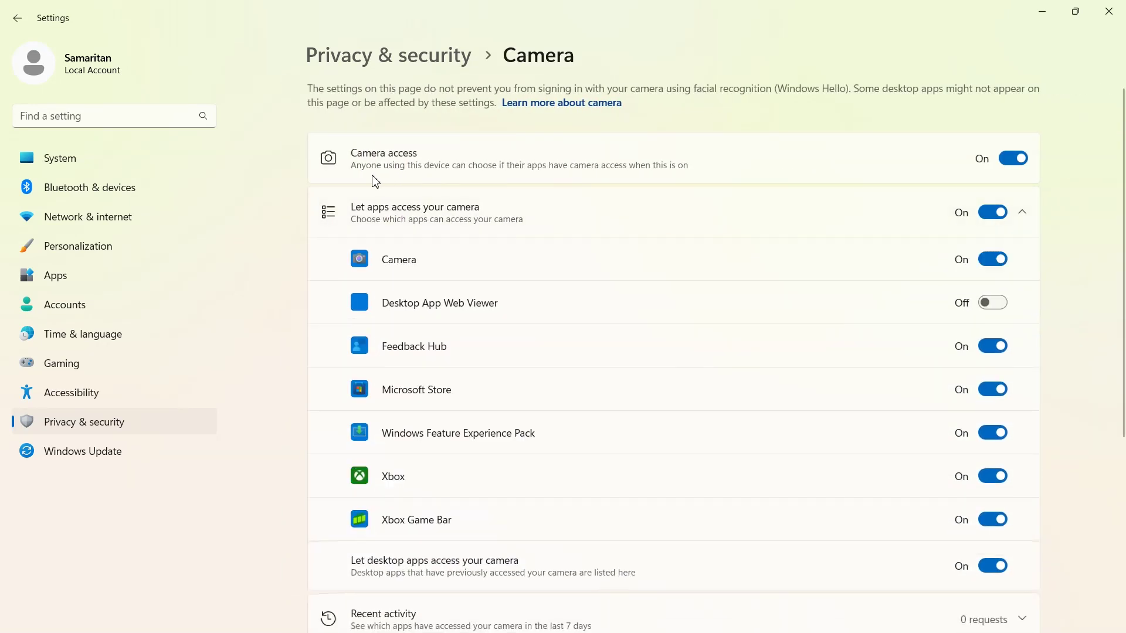
scroll(973, 393, "down", 4)
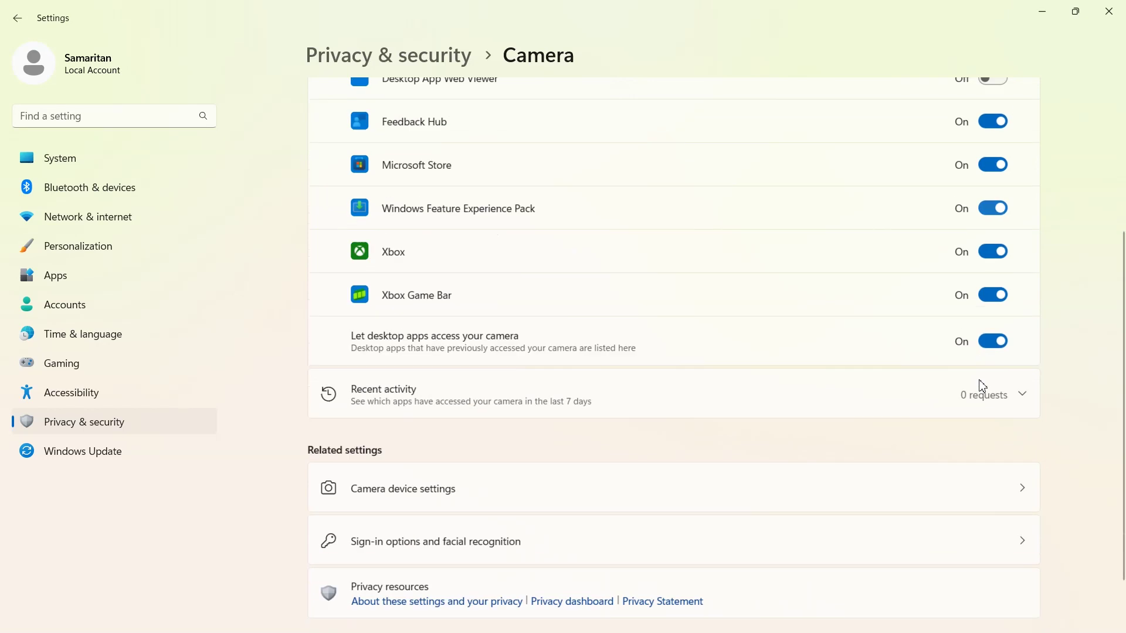
scroll(968, 378, "up", 1)
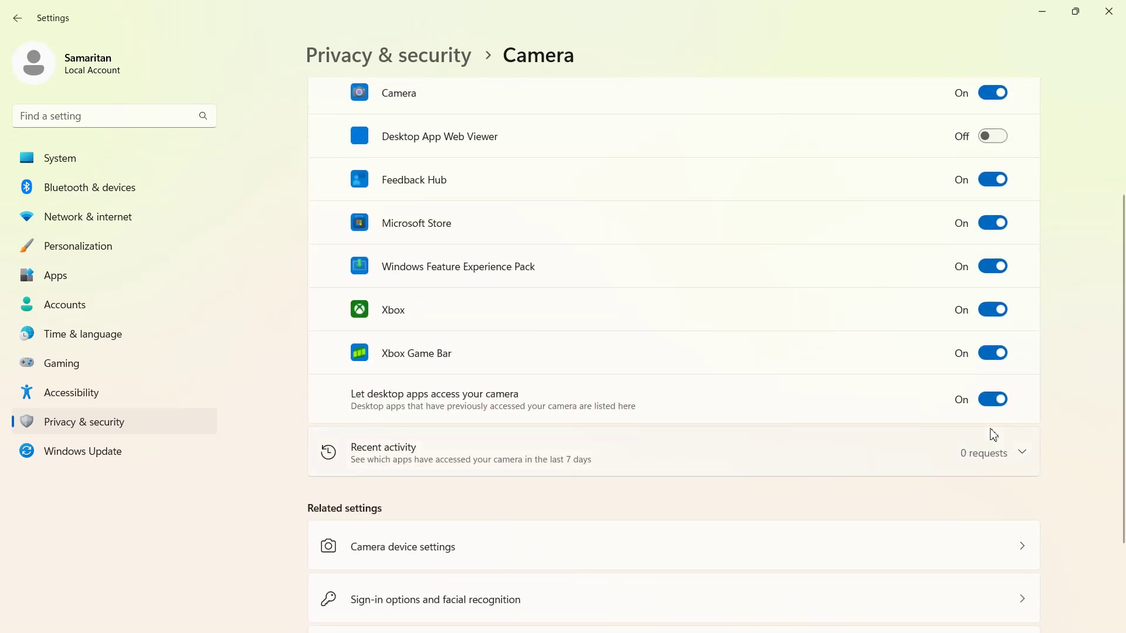
left_click(992, 399)
left_click(989, 354)
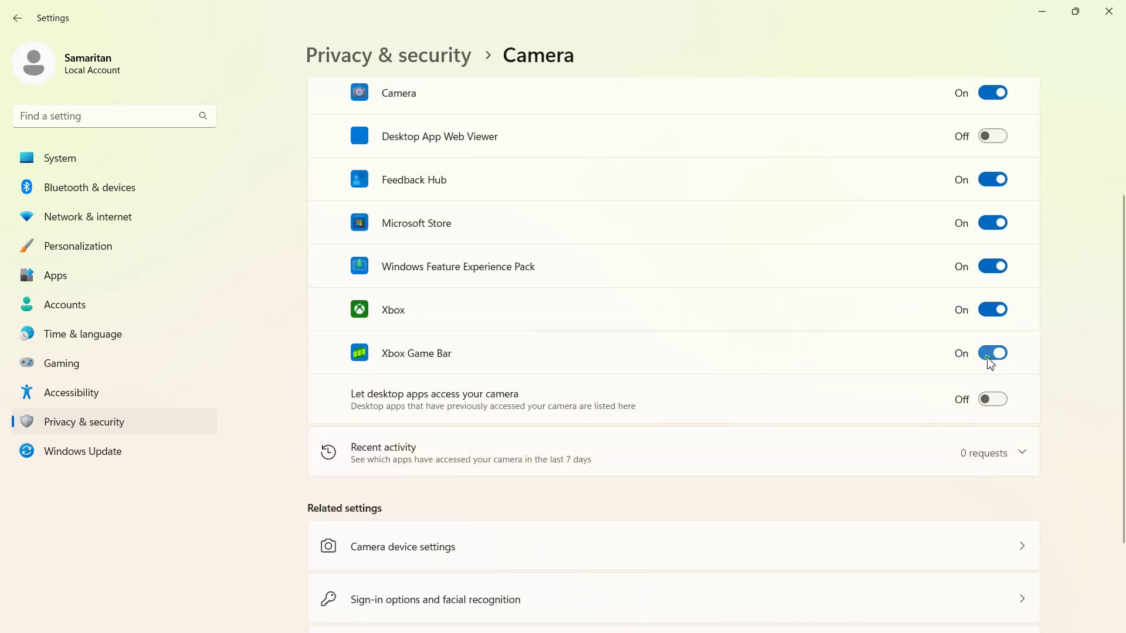
left_click(988, 310)
left_click(988, 266)
left_click(990, 222)
left_click(991, 179)
Turn off Let apps access your camera and device-wide Camera access, then return to Privacy & security.
scroll(925, 364, "up", 3)
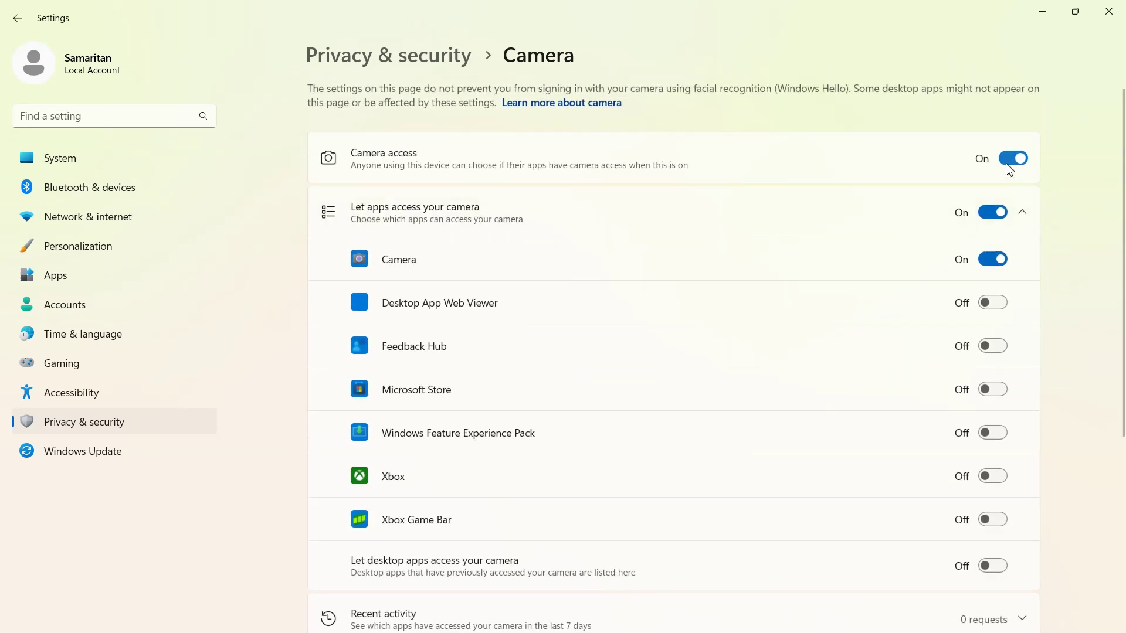
left_click(991, 214)
left_click(1013, 158)
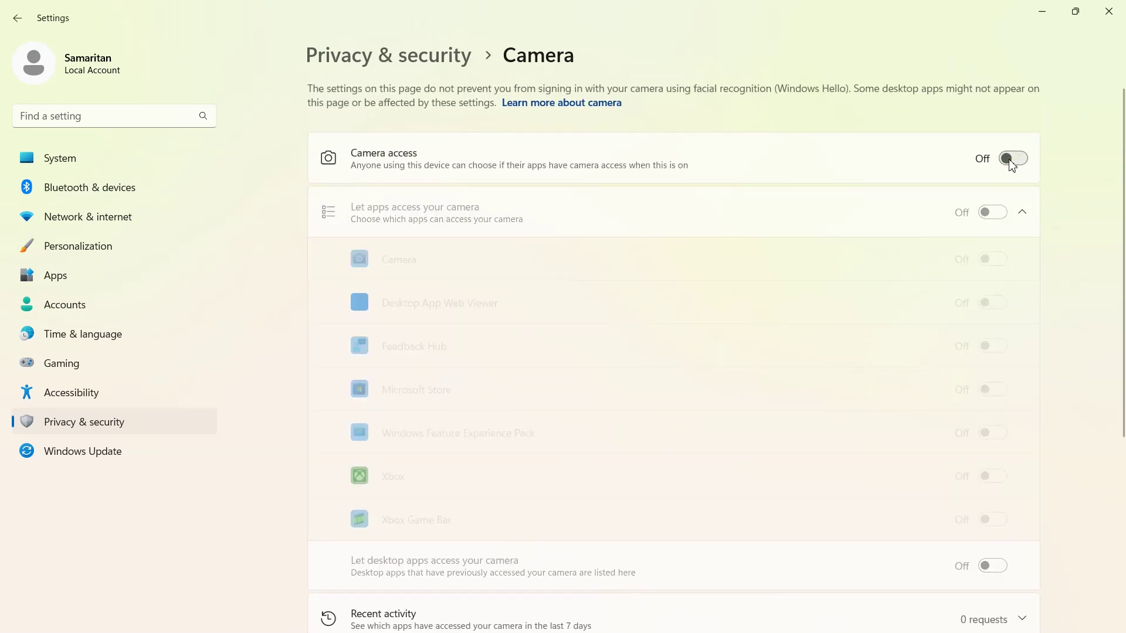
left_click(81, 422)
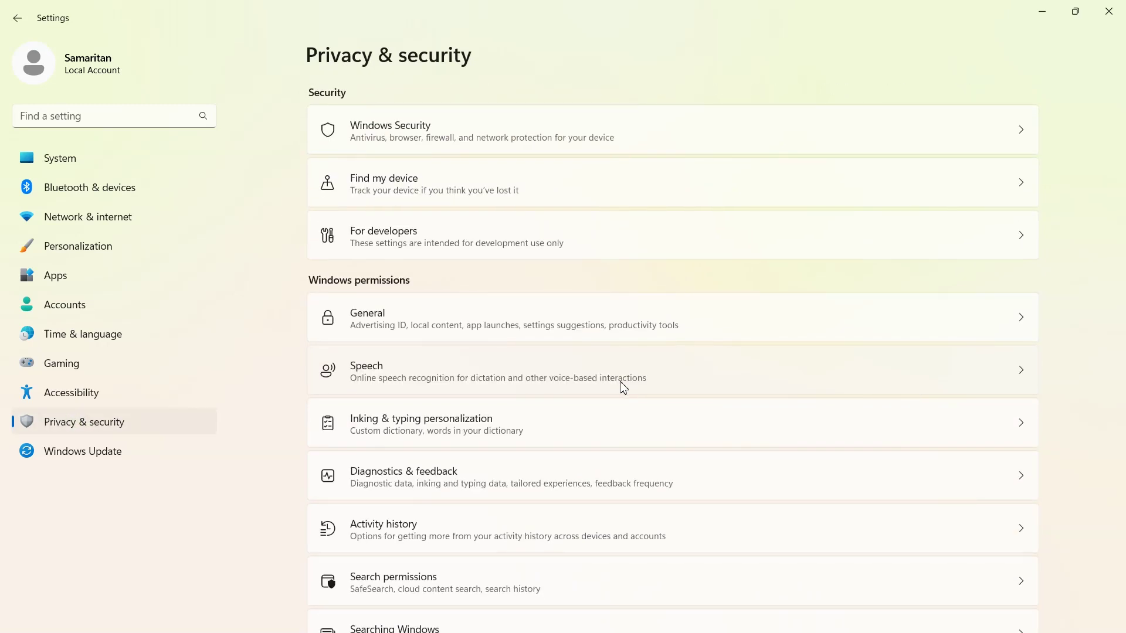
scroll(616, 394, "down", 15)
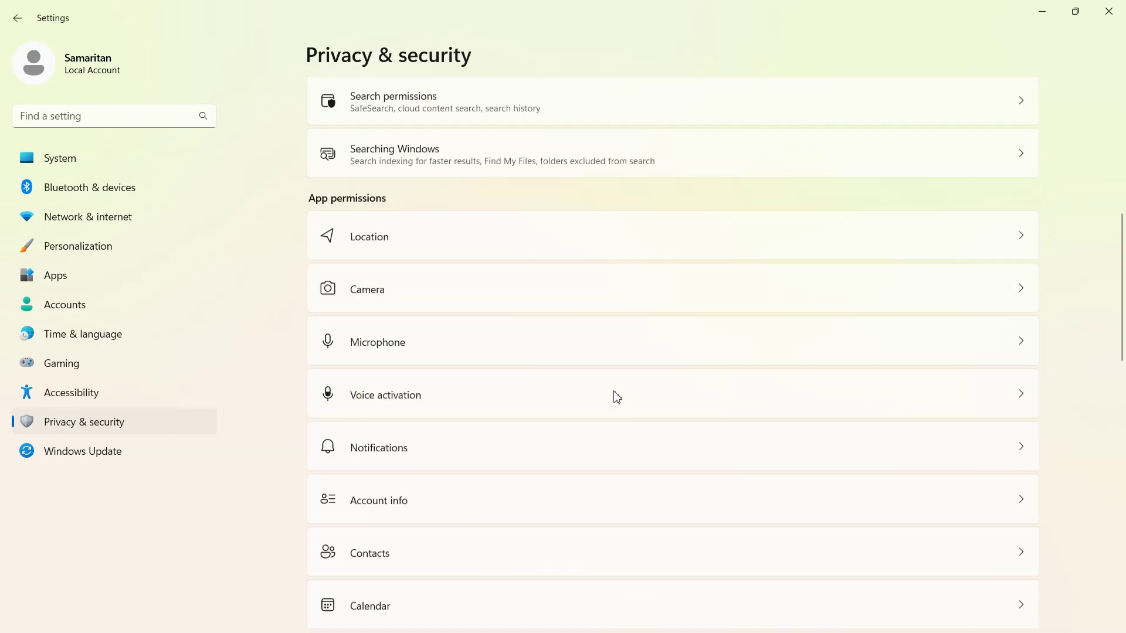
scroll(616, 395, "up", 4)
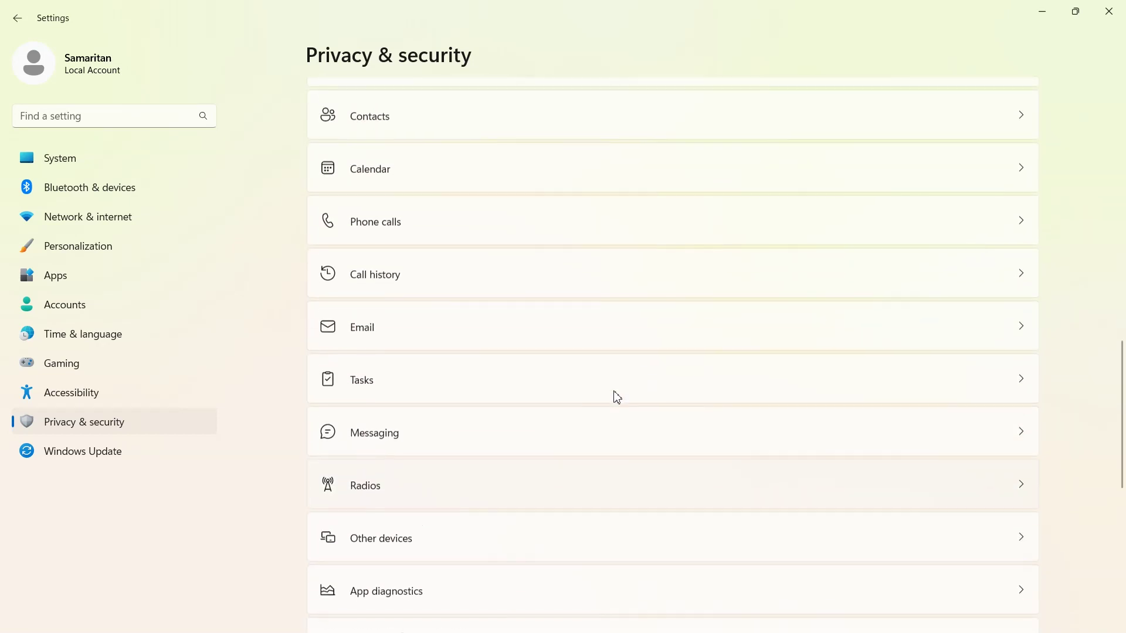
scroll(525, 228, "up", 3)
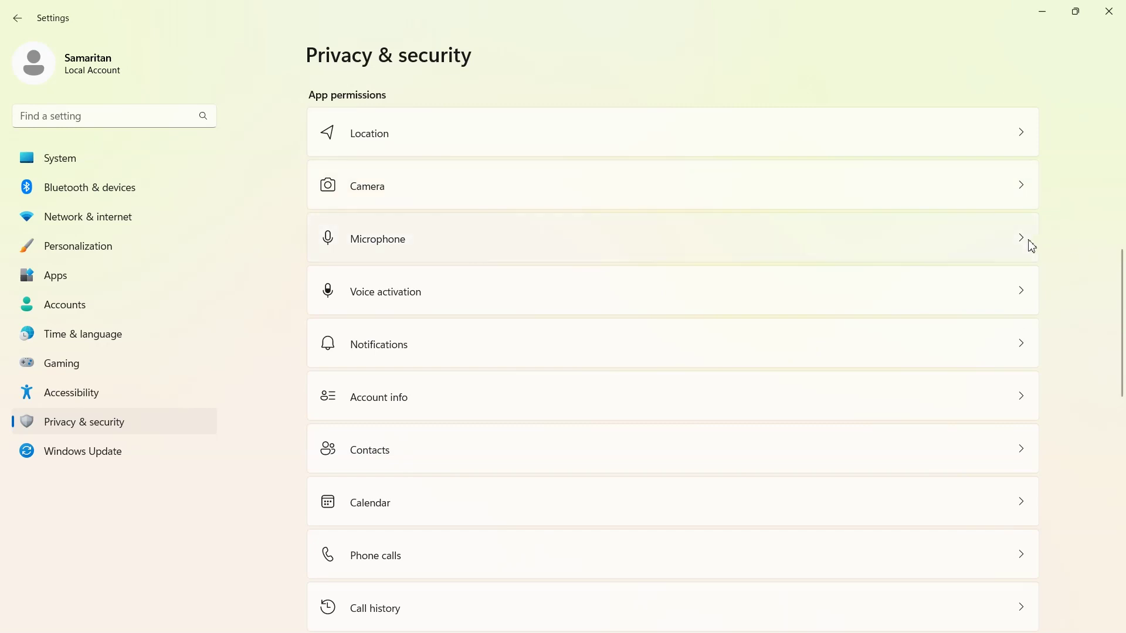
Block microphone access for desktop apps, Xbox Game Bar, Xbox, Microsoft Store, Feedback Hub, Cortana and Camera.
left_click(1002, 241)
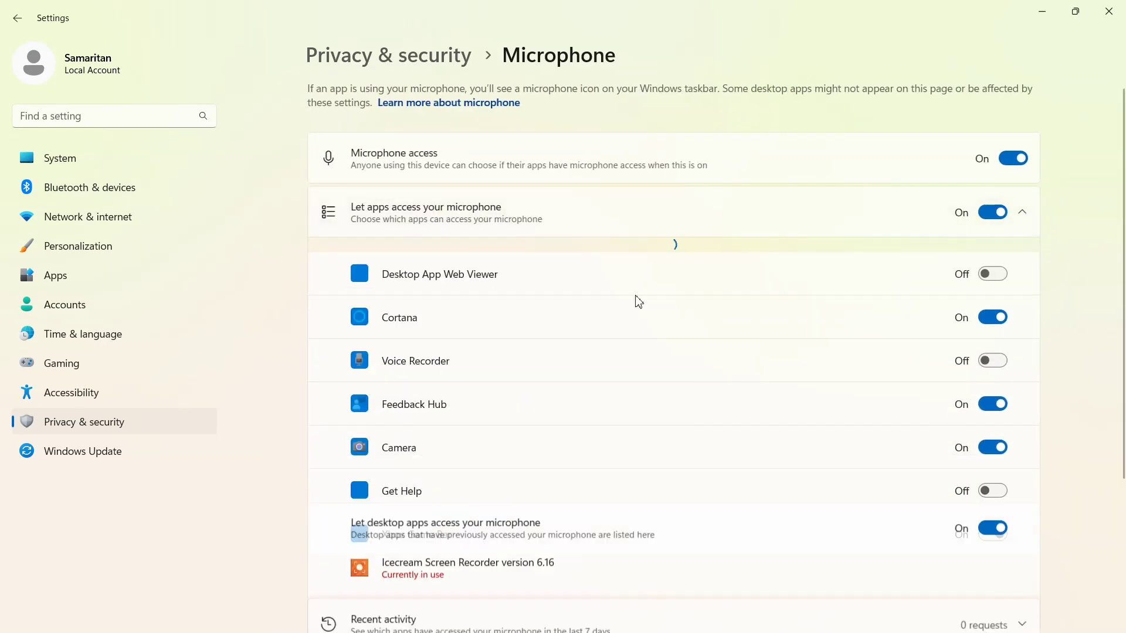
scroll(567, 396, "down", 4)
left_click(993, 403)
left_click(993, 357)
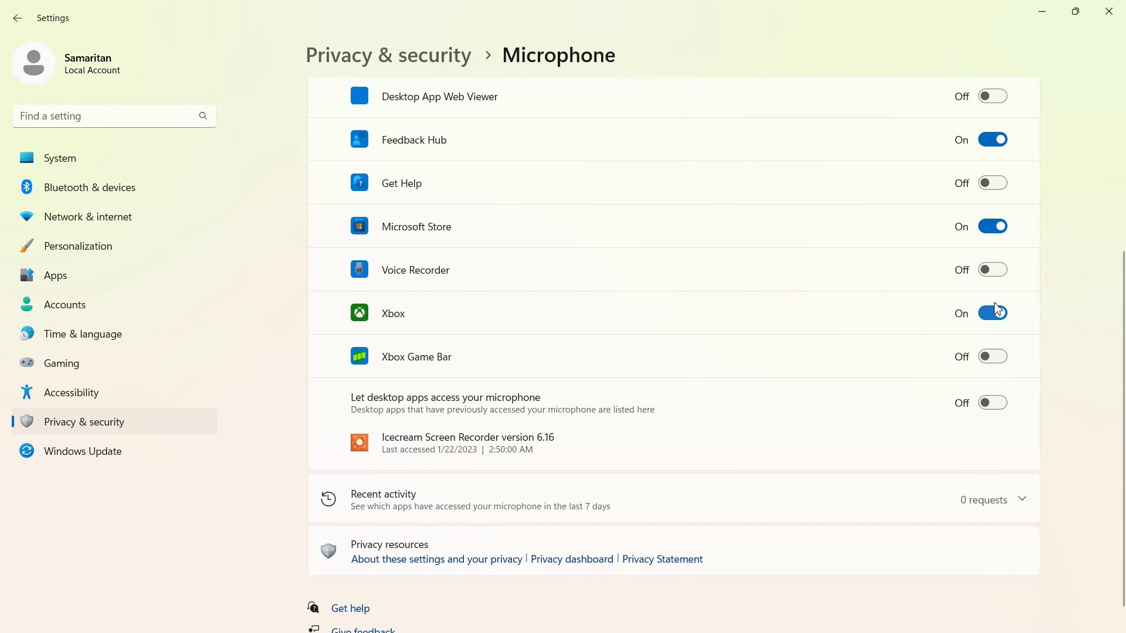
left_click(992, 313)
left_click(993, 226)
left_click(993, 140)
scroll(1018, 369, "up", 1)
scroll(1017, 368, "up", 2)
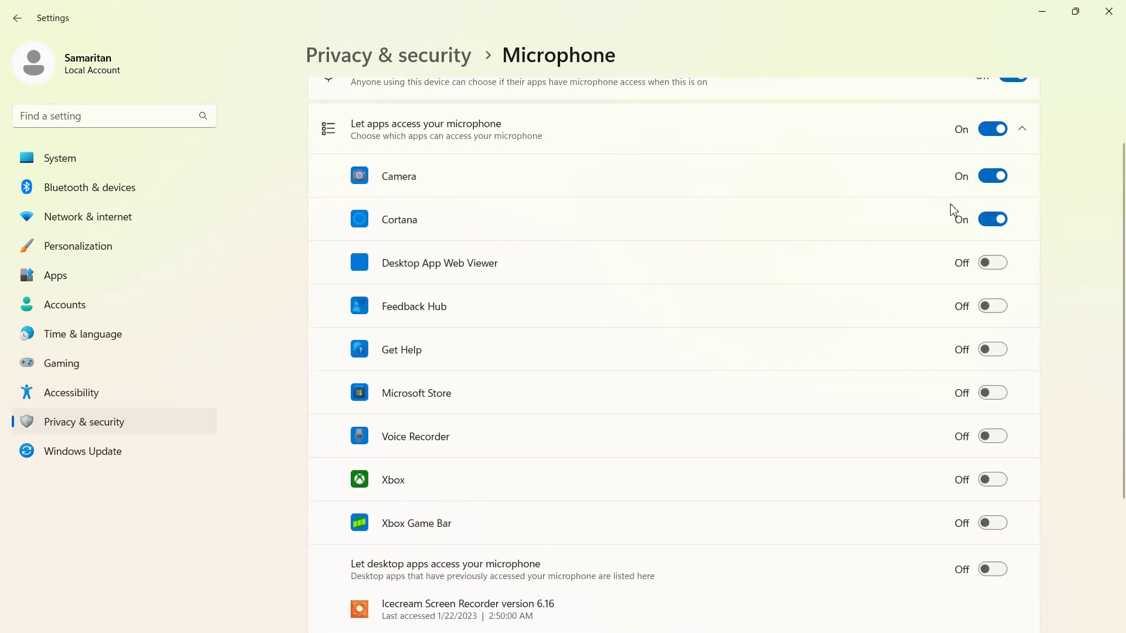
left_click(991, 219)
left_click(991, 178)
Turn off Microphone access for the whole device and go back to Privacy & security.
scroll(987, 229, "up", 1)
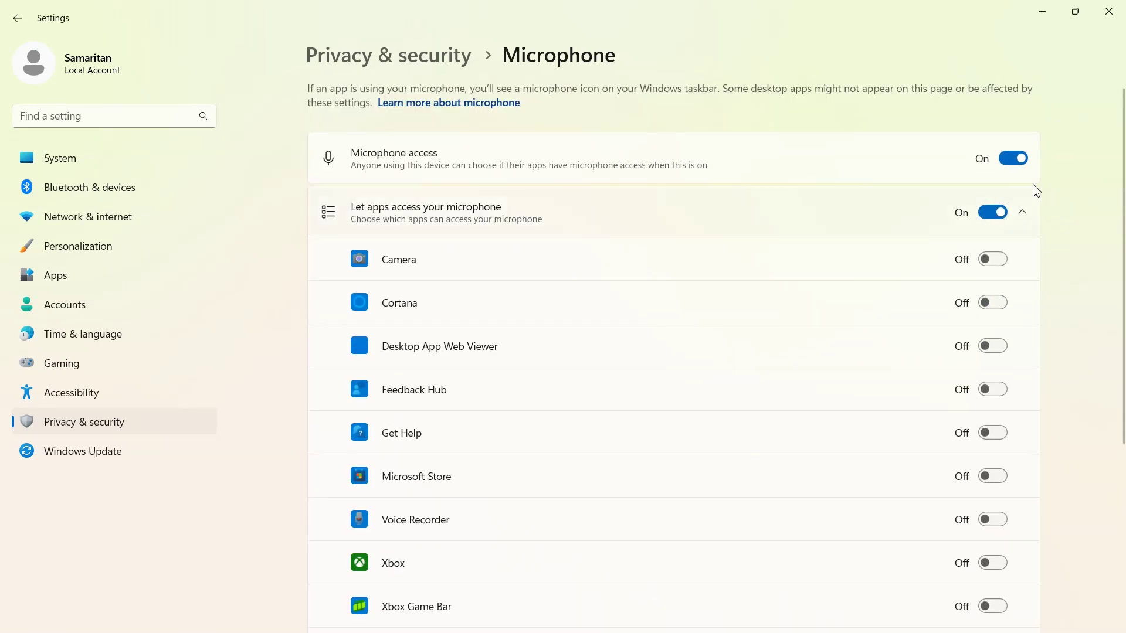
left_click(1007, 160)
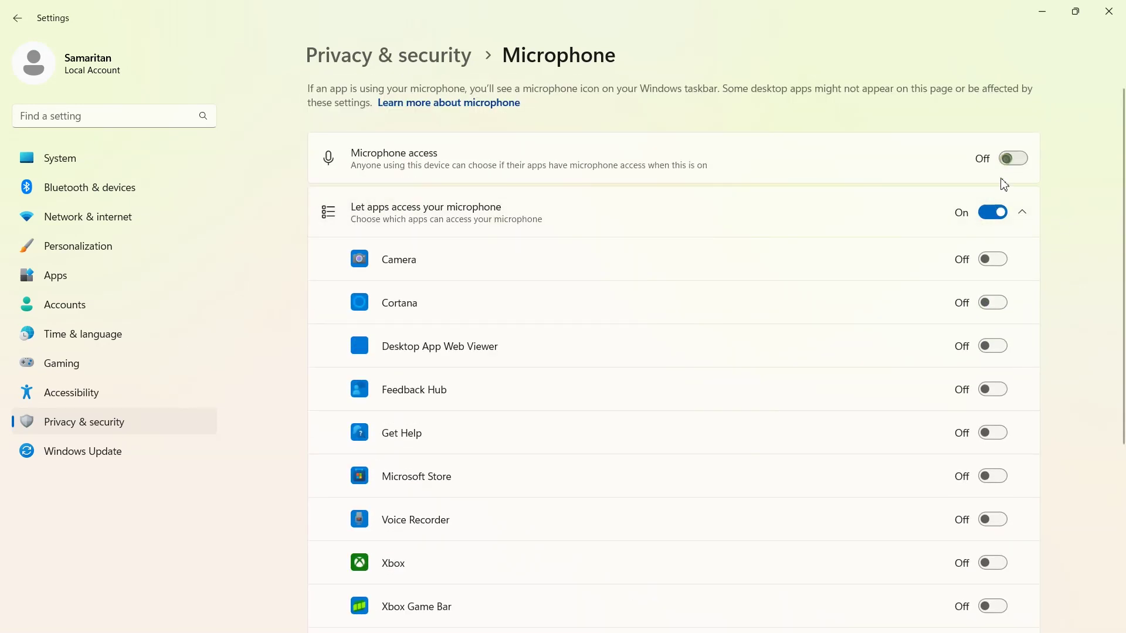
left_click(14, 19)
scroll(644, 401, "down", 3)
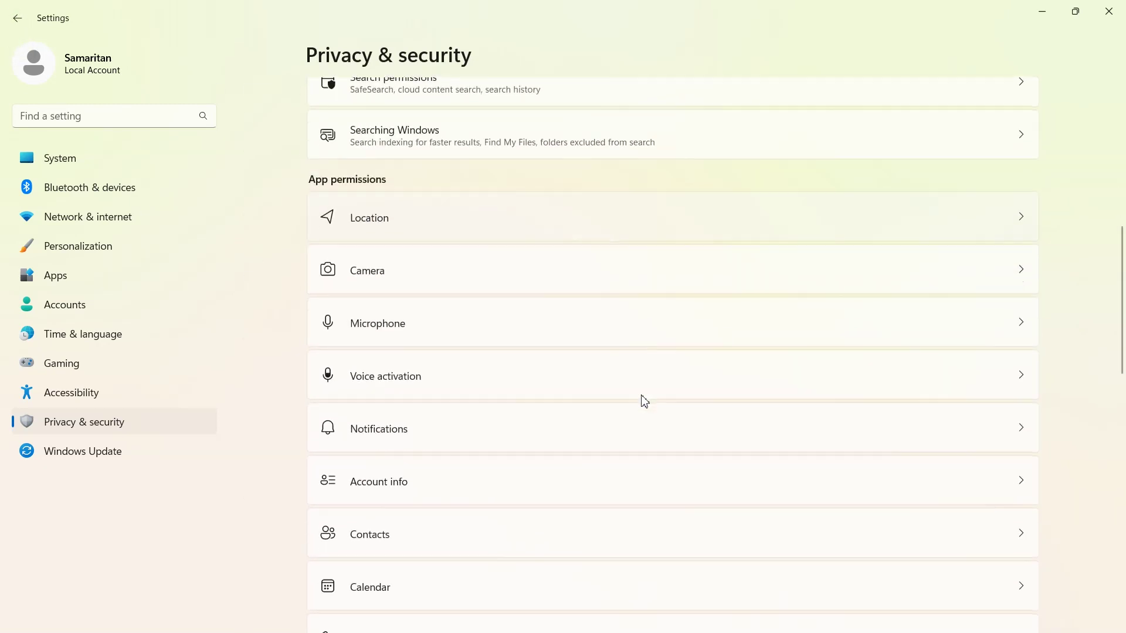
scroll(704, 387, "up", 9)
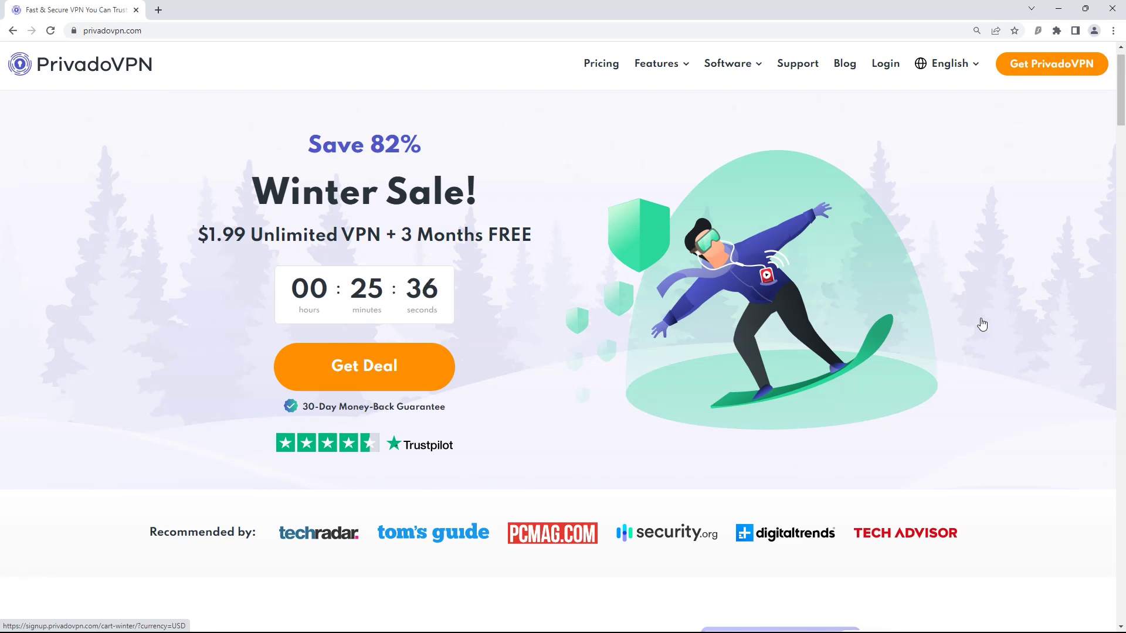
Scroll down the privadovpn.com page to review the Winter Sale offer.
scroll(1101, 303, "down", 20)
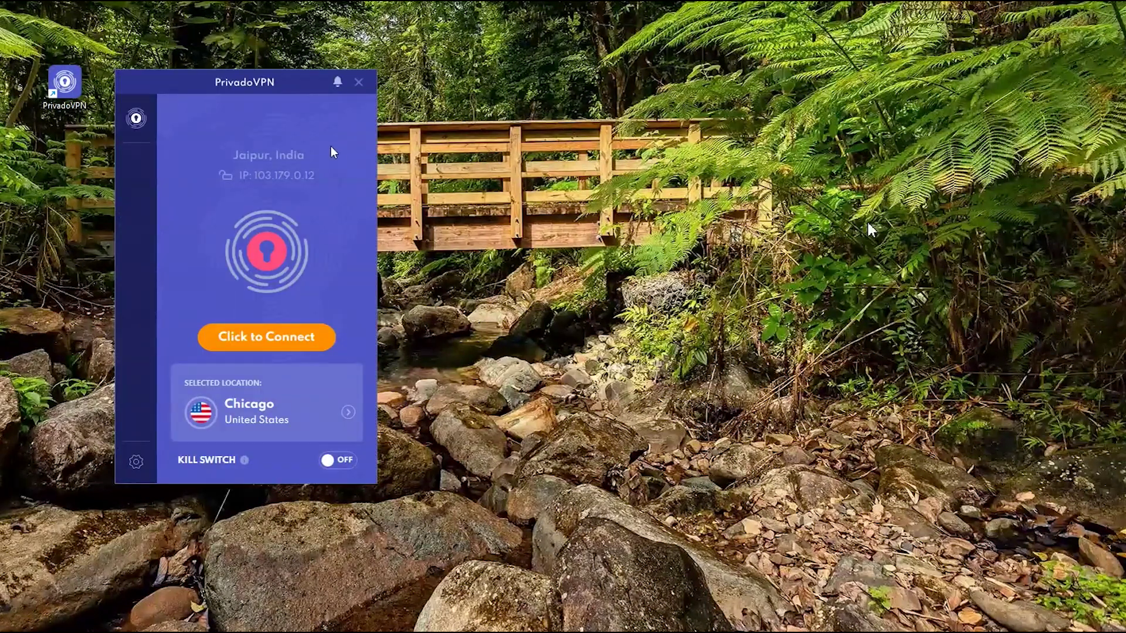
Connect PrivadoVPN to the Brussels, Belgium server, then disconnect from it.
left_click(136, 461)
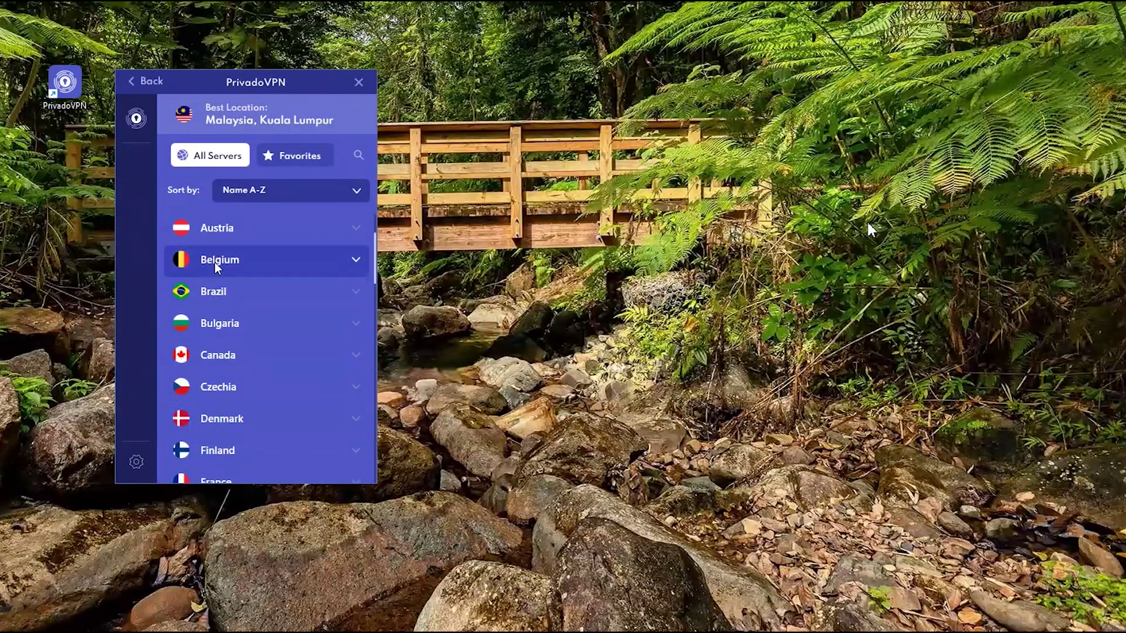
left_click(217, 262)
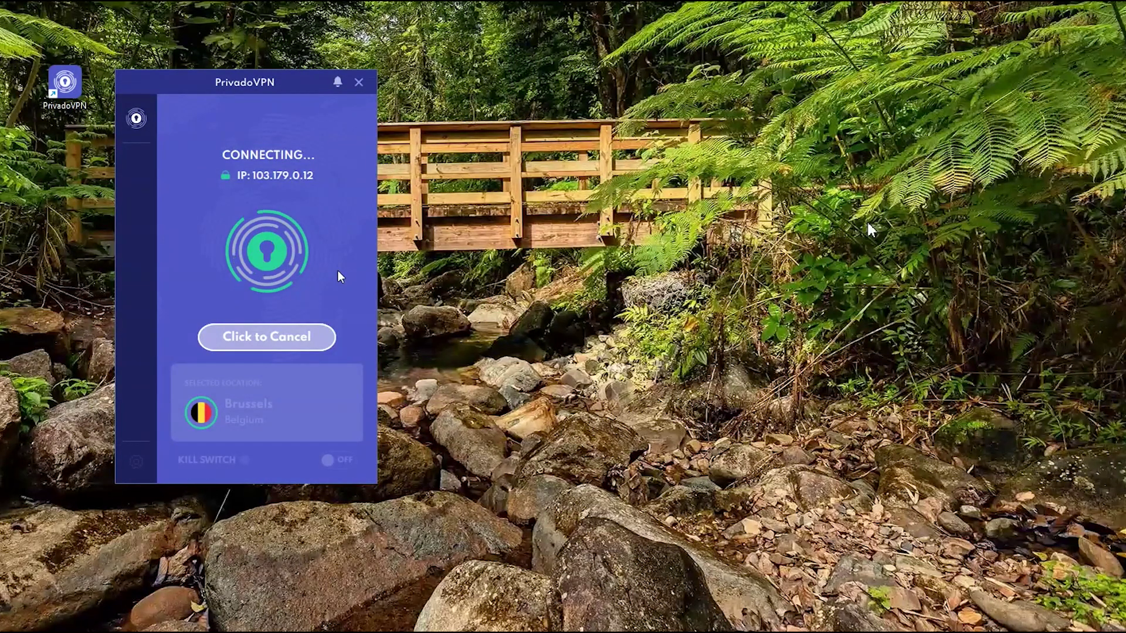
left_click(258, 338)
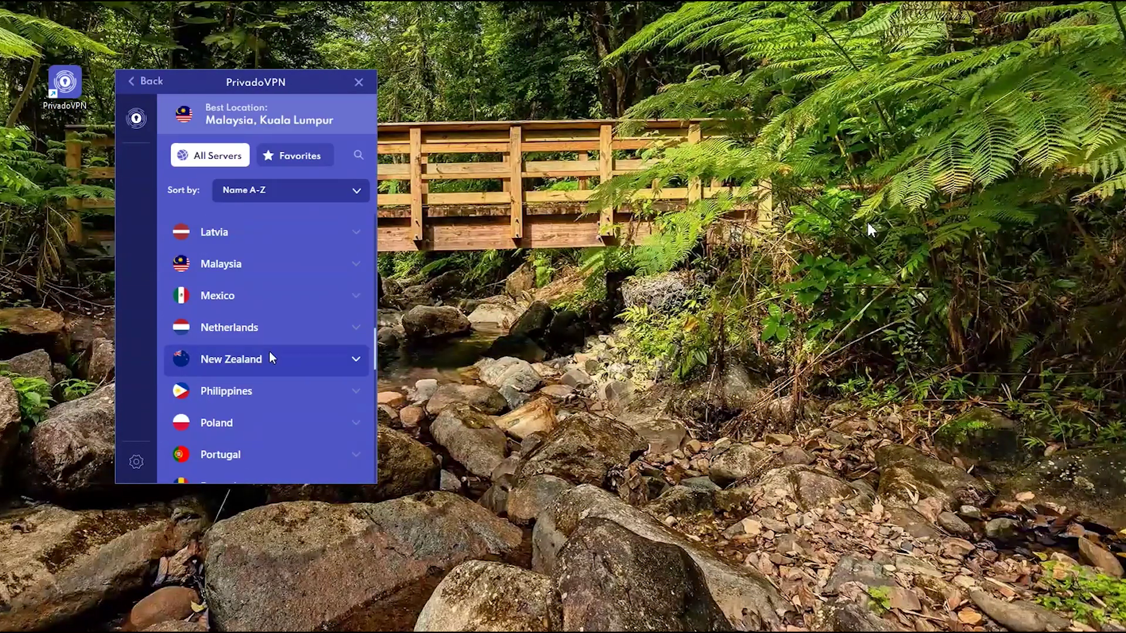
Connect to the Auckland, New Zealand server and turn the kill switch on.
left_click(272, 358)
left_click(280, 387)
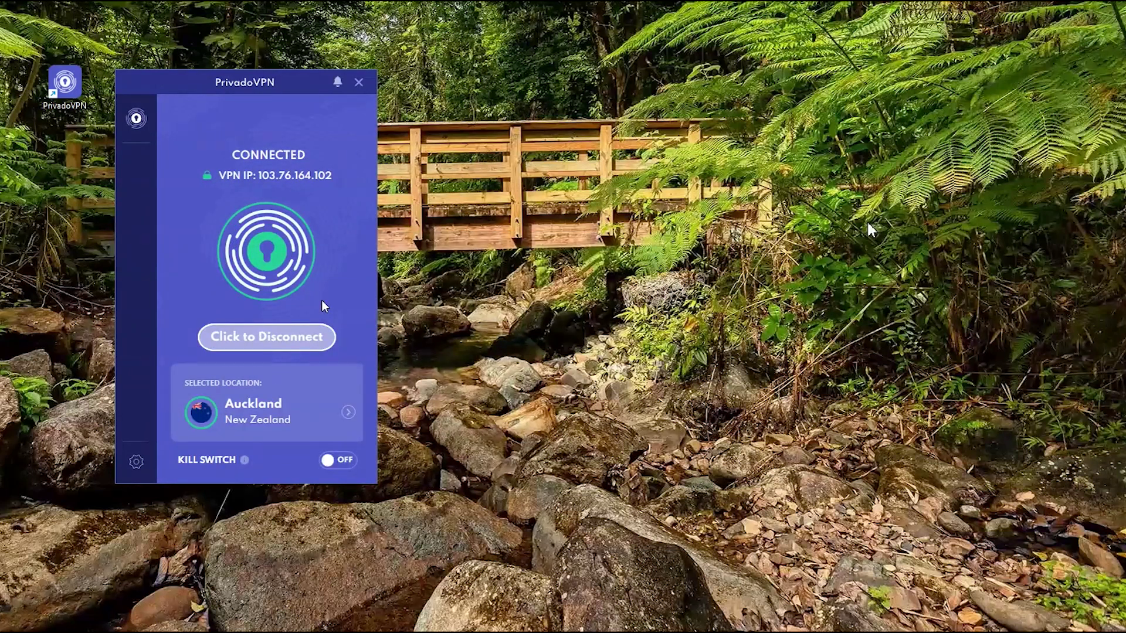
left_click(332, 461)
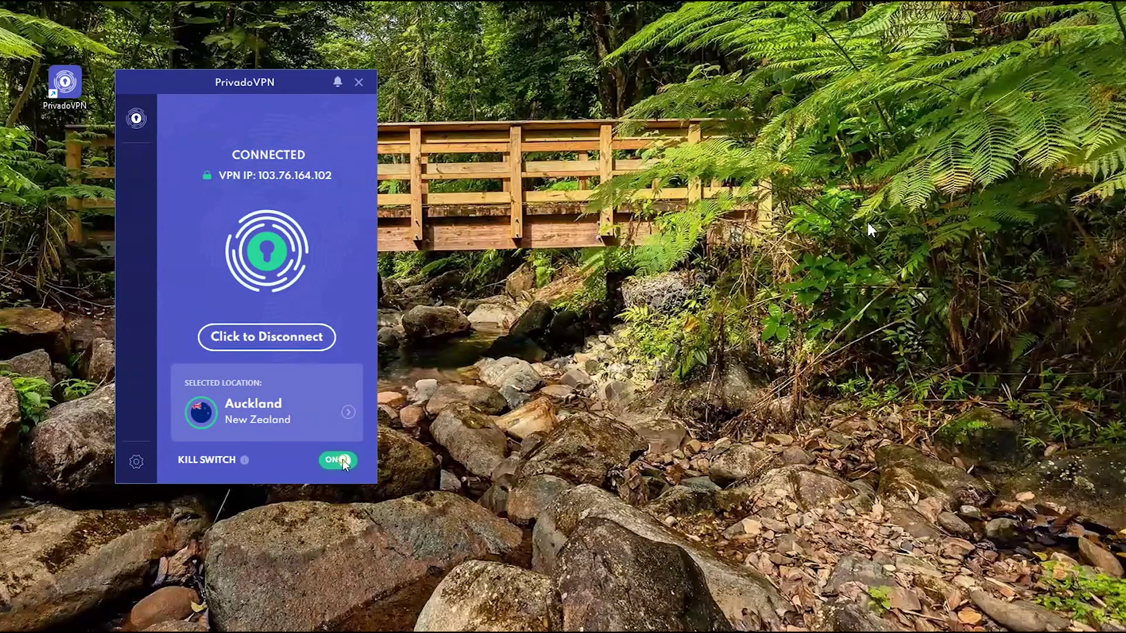